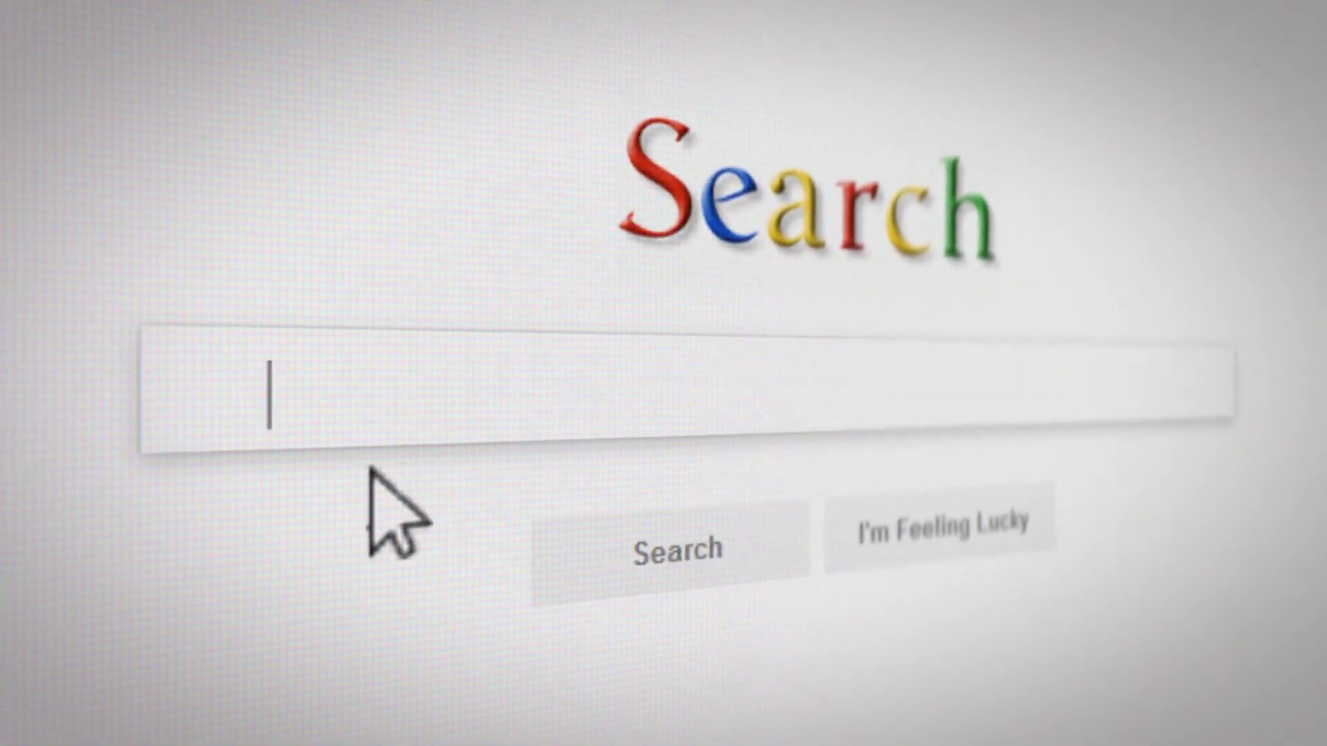
Search the web for 'How-to prevent Hue sync. issues with Domoticz'.
type("How-to prevent Hue sync. issue")
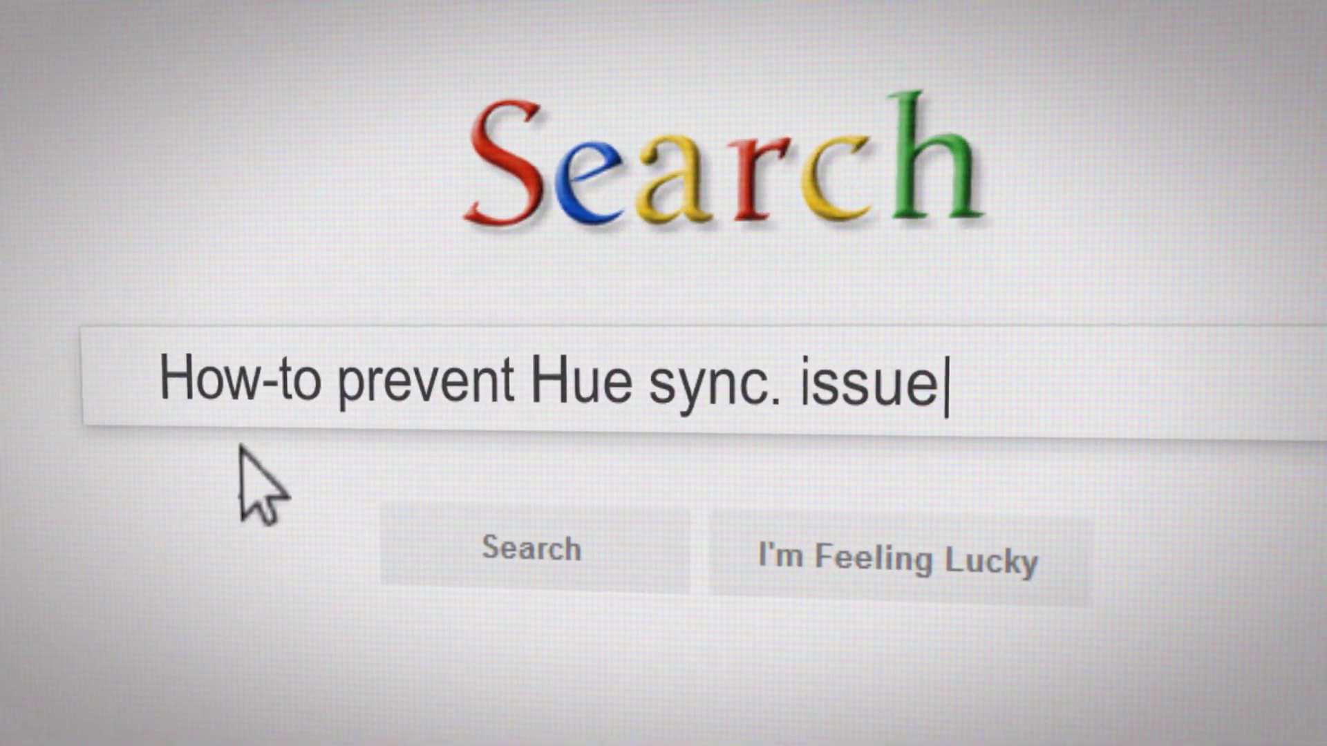
type("s with Domoticz")
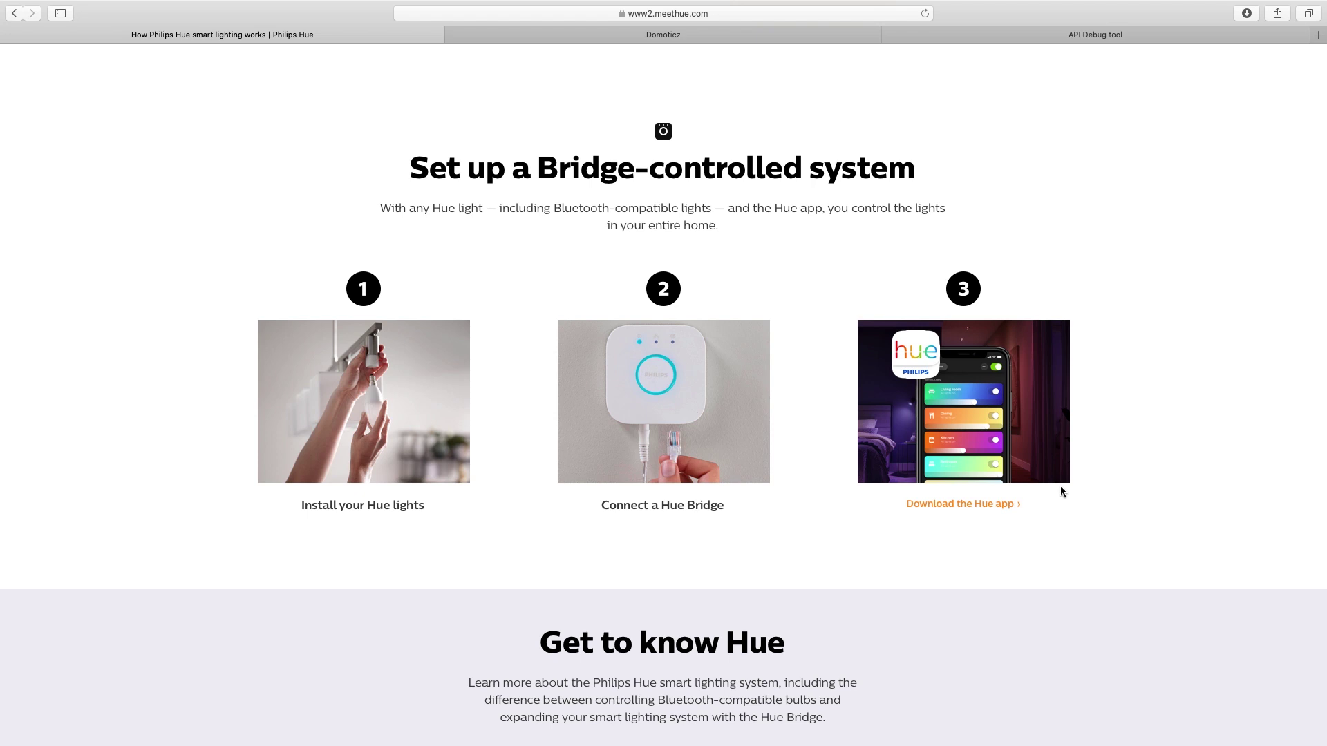
Switch to the Domoticz dashboard tab in Safari.
left_click(653, 36)
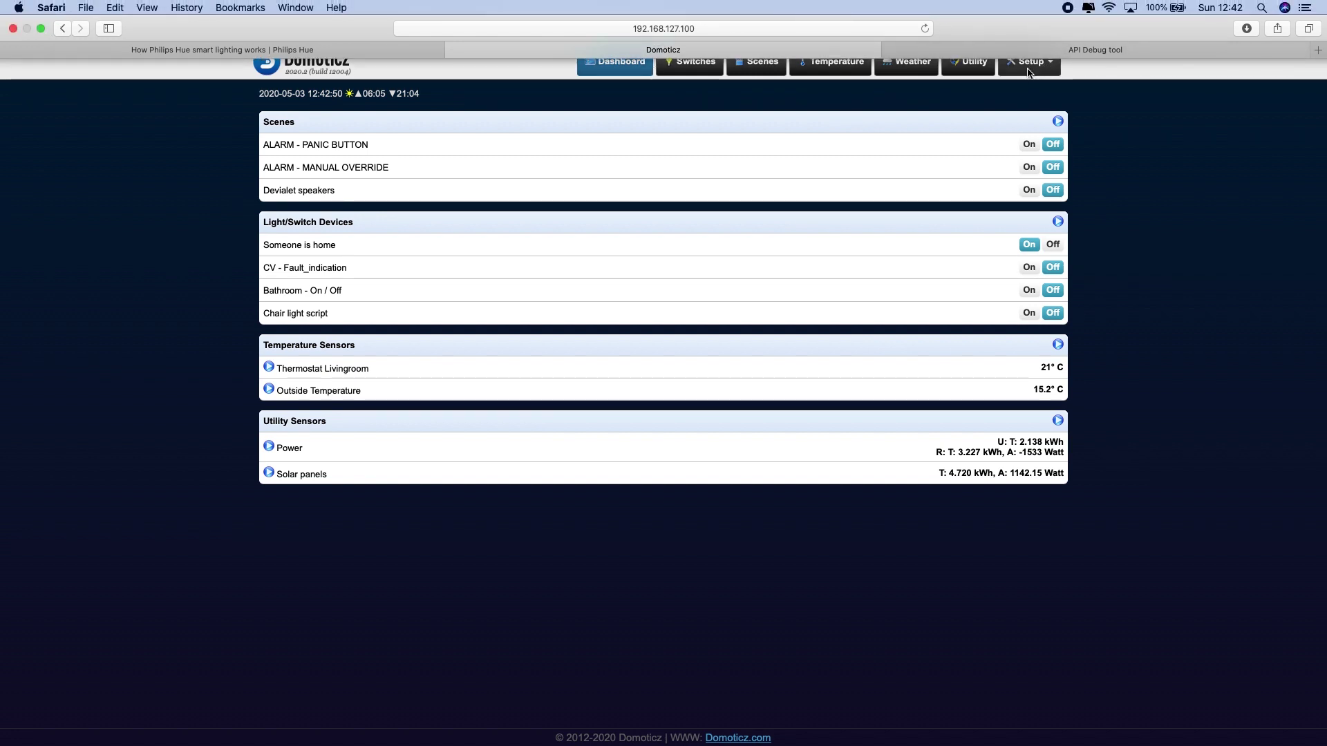
Open Setup > Hardware and select the Philips HUE bridge entry.
left_click(1030, 61)
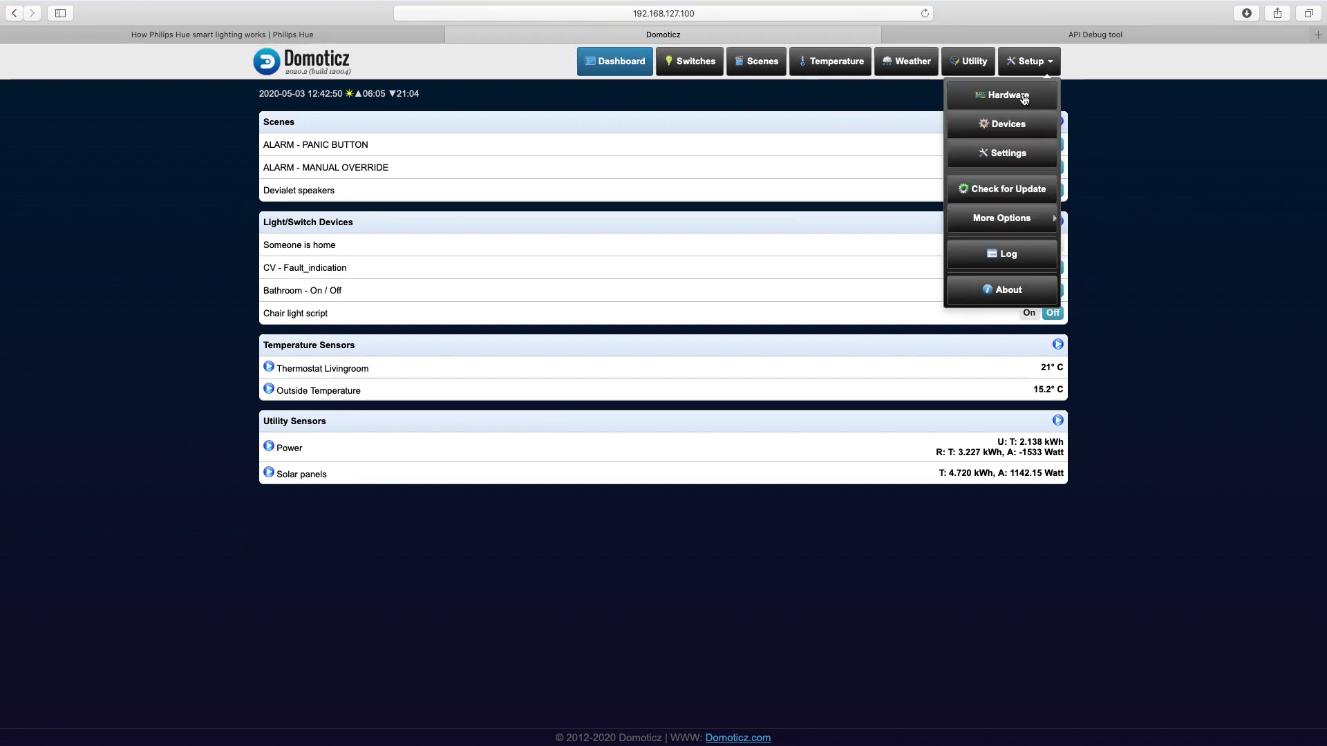
left_click(998, 100)
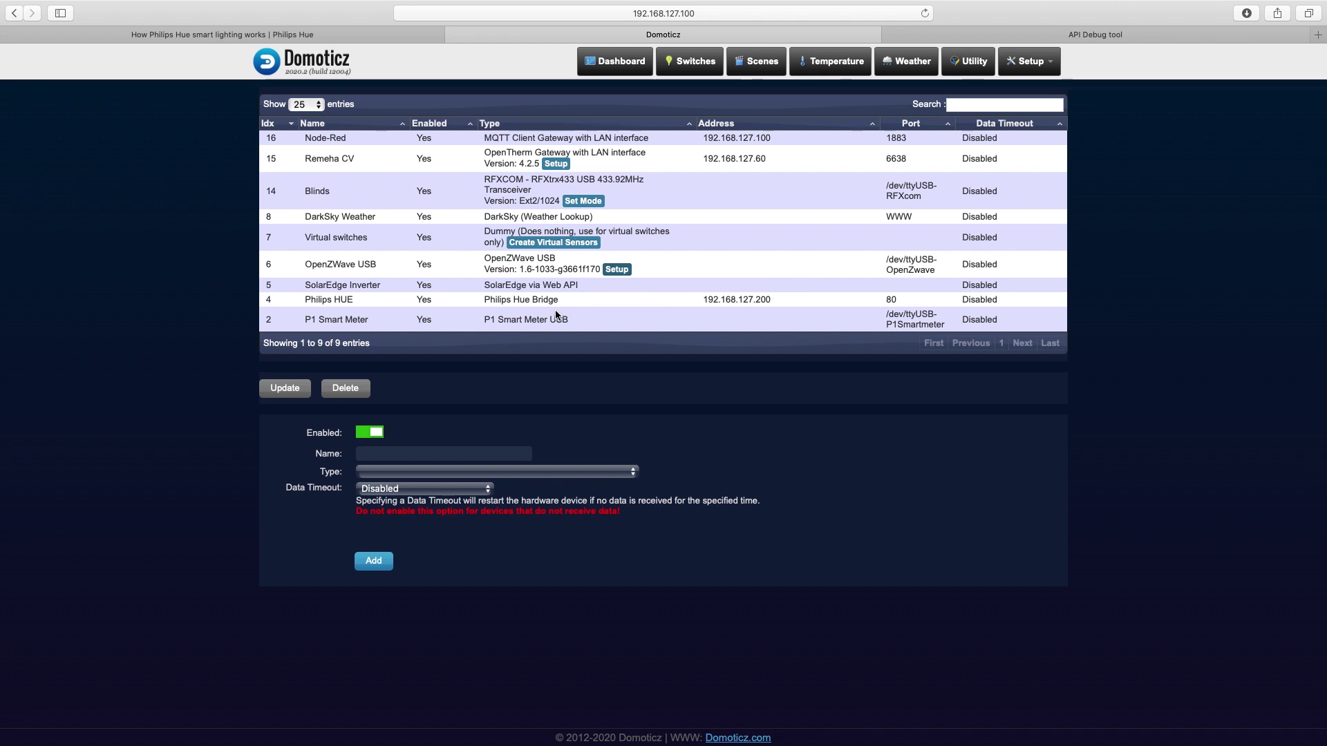
left_click(536, 305)
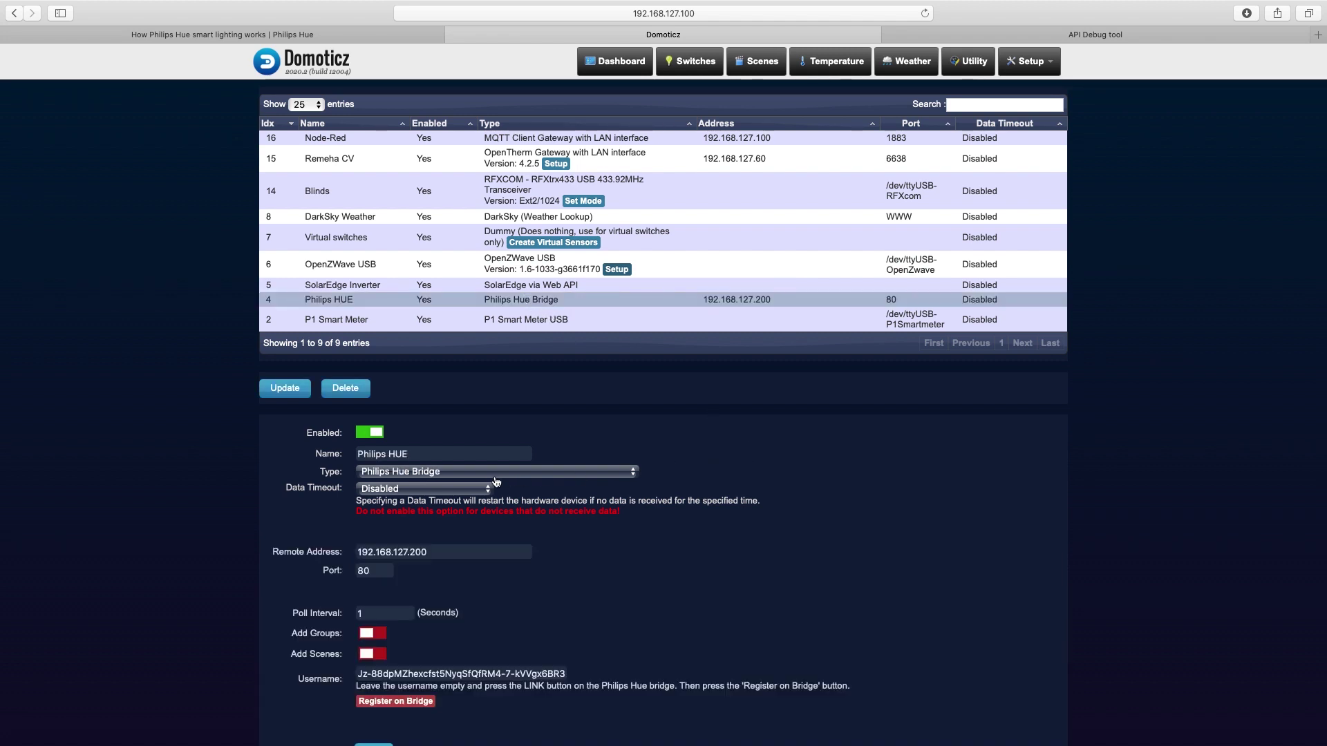
Review the bridge settings: Philips Hue Bridge type, address 192.168.127.200, port 80, poll interval unchanged.
left_click(488, 475)
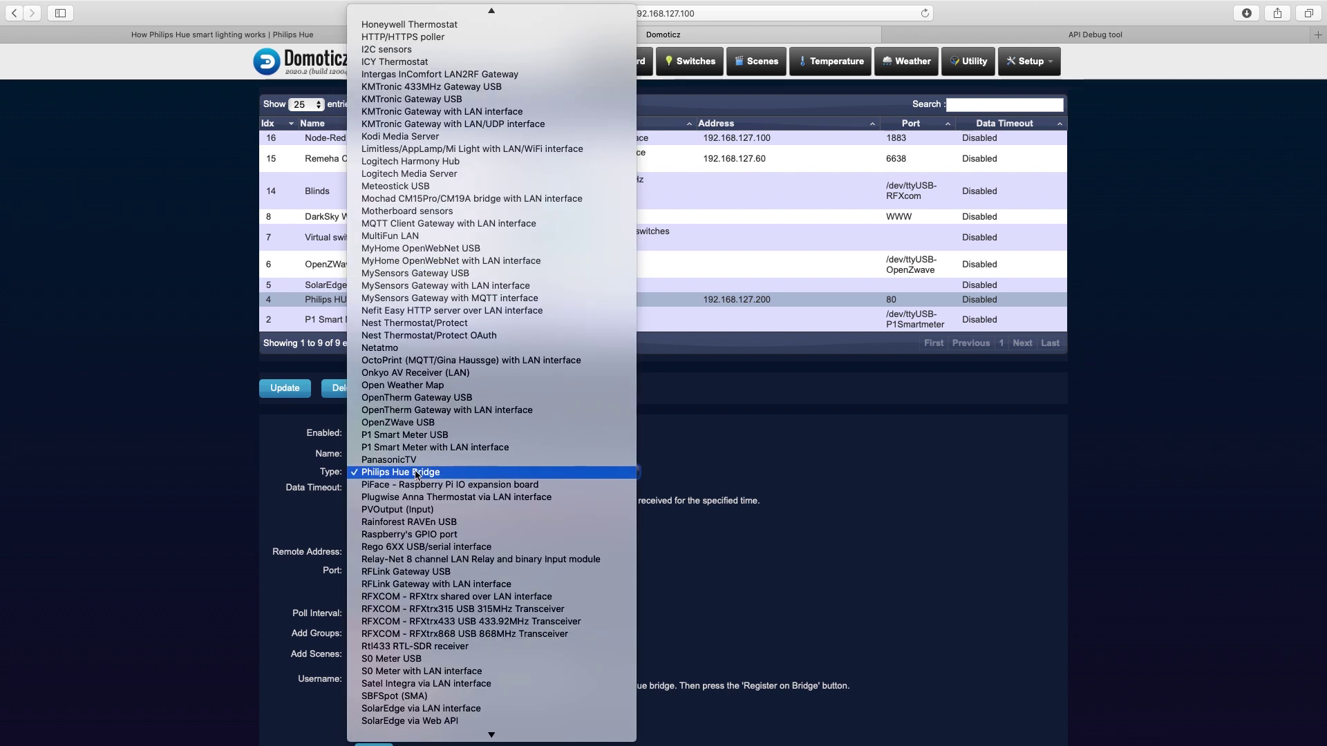
left_click(719, 478)
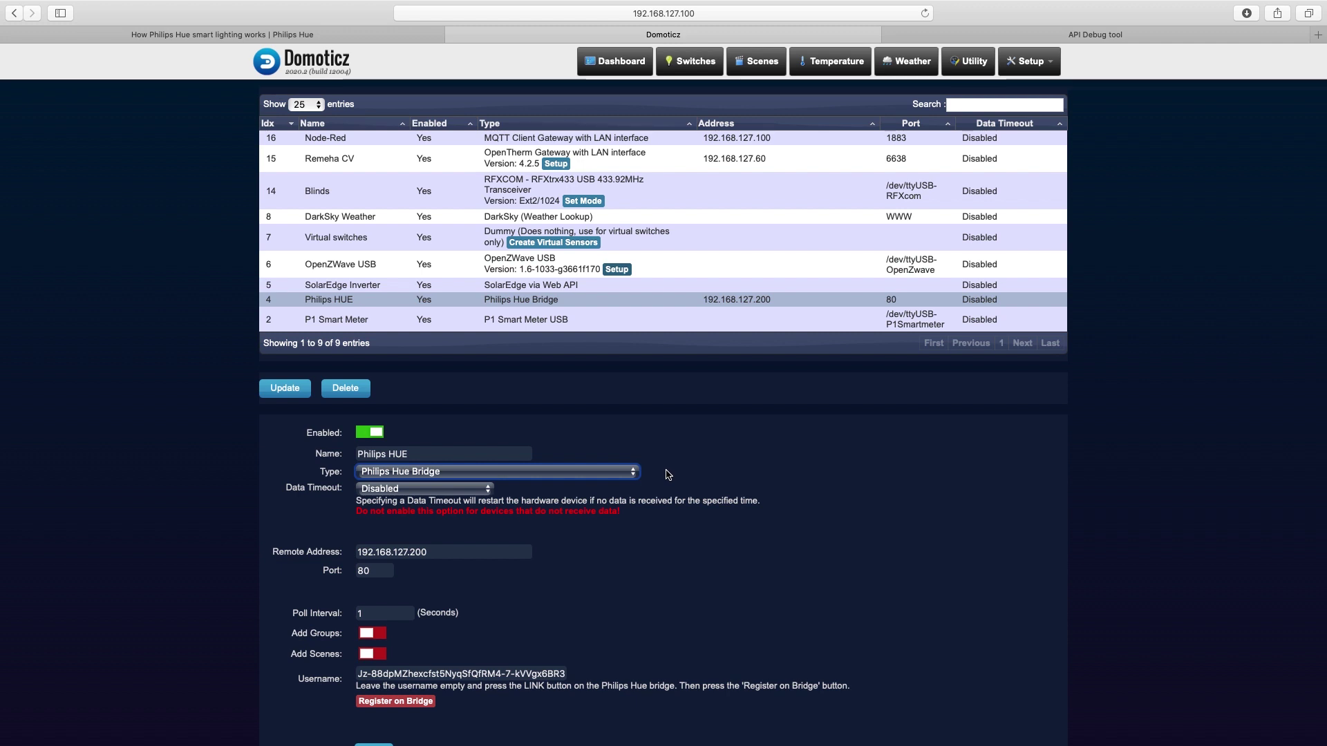
double_click(371, 551)
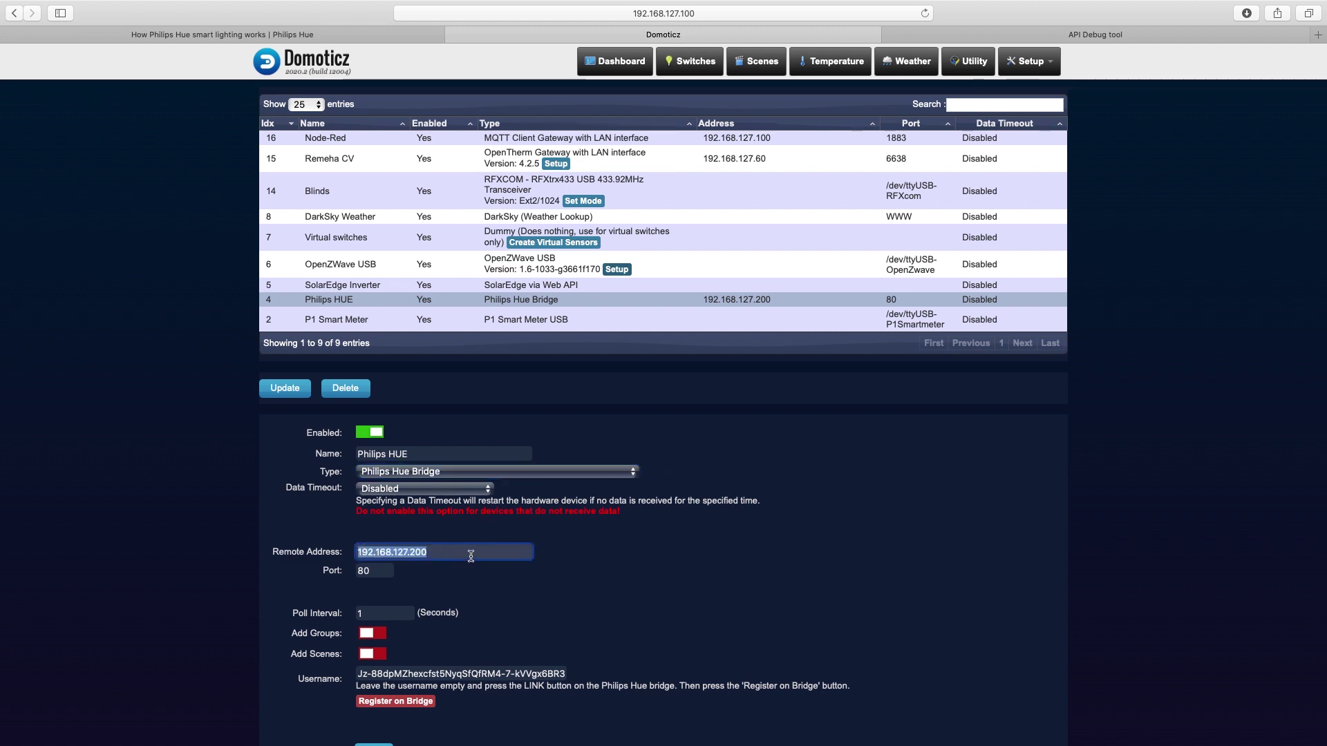
scroll(463, 565, "down", 1)
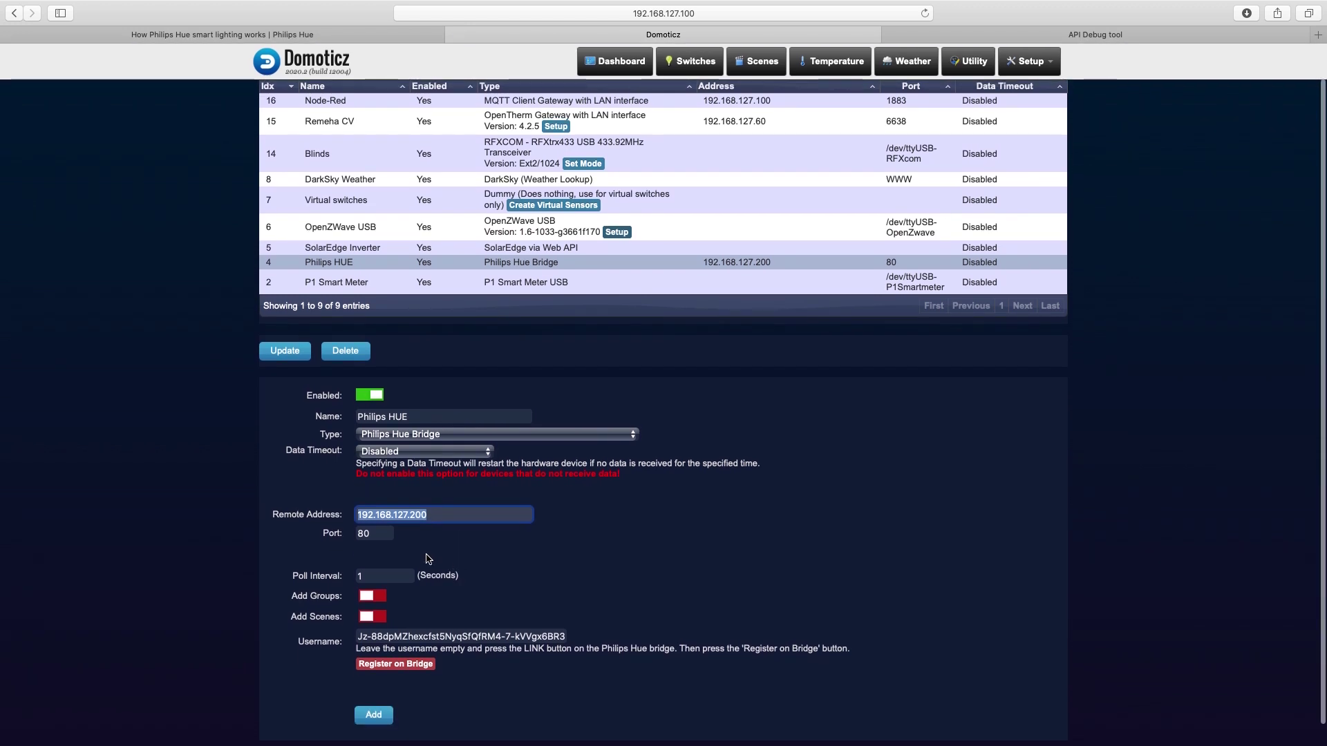
double_click(379, 535)
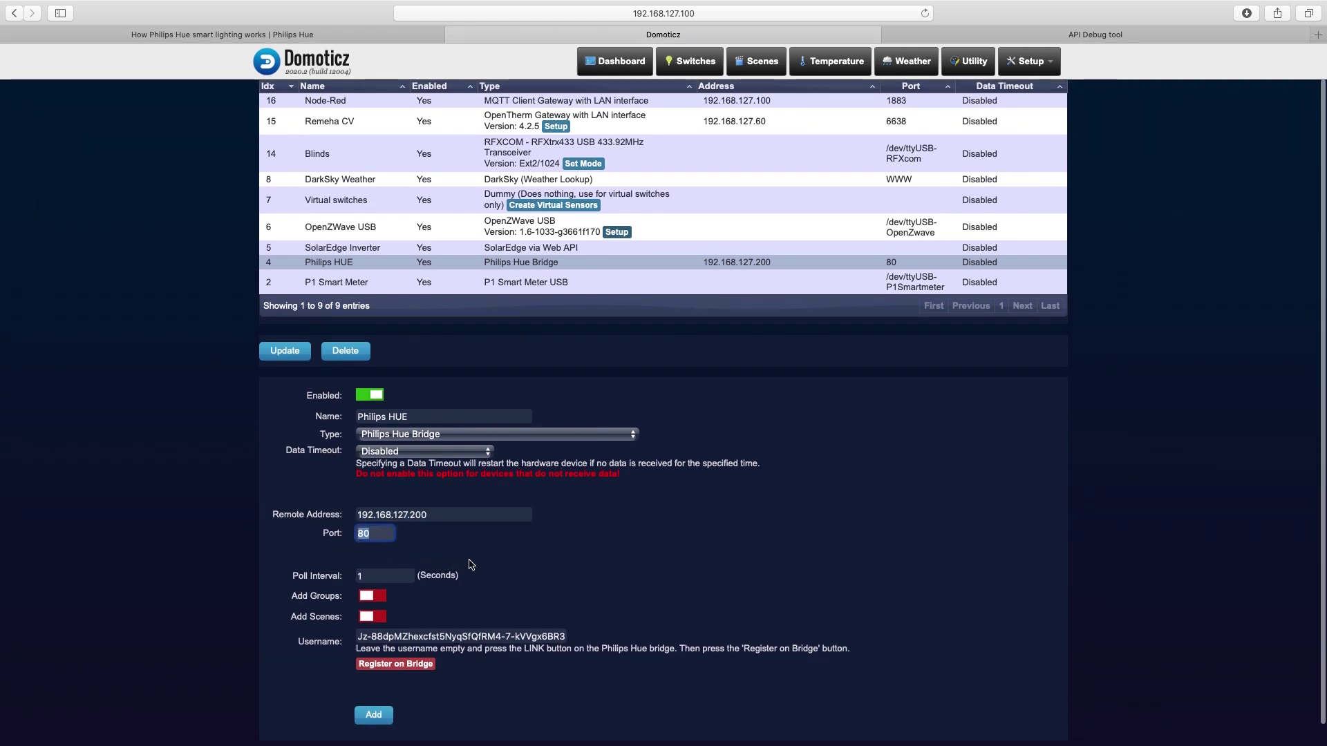
scroll(472, 565, "down", 1)
key("Tab")
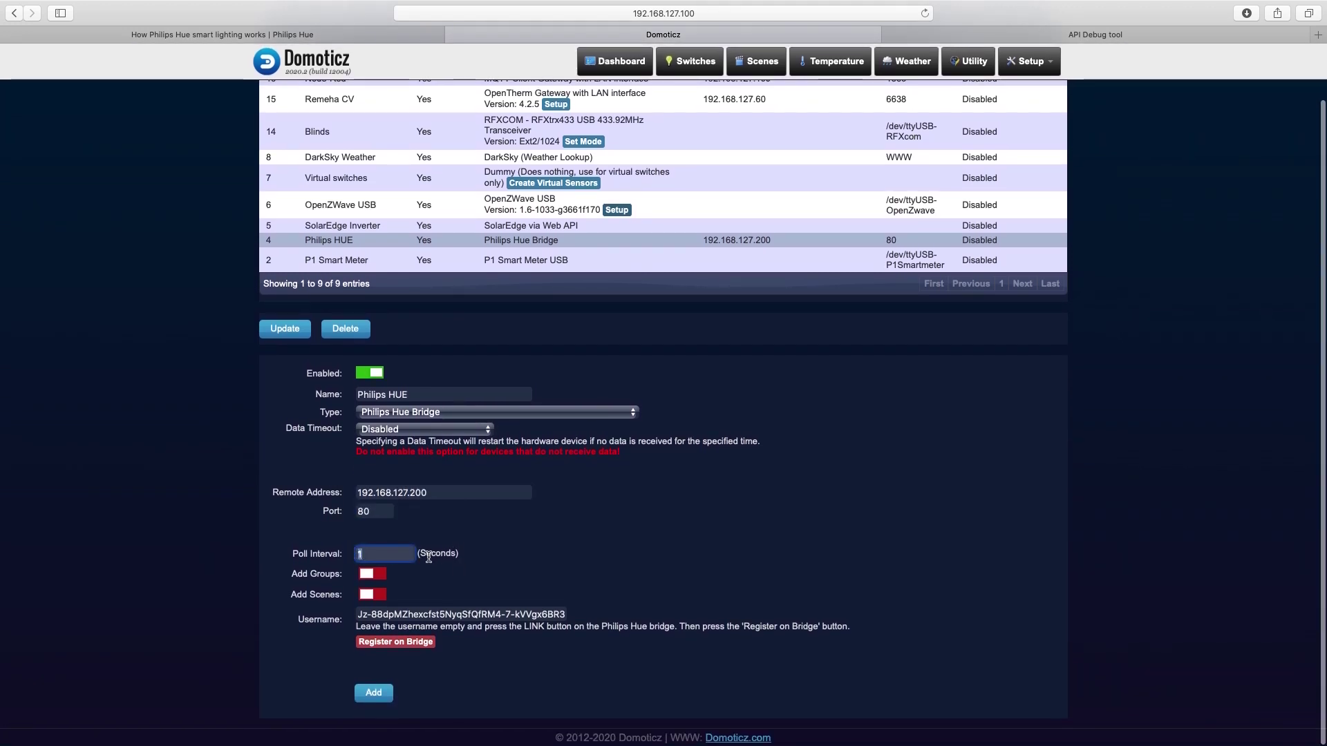
left_click(524, 568)
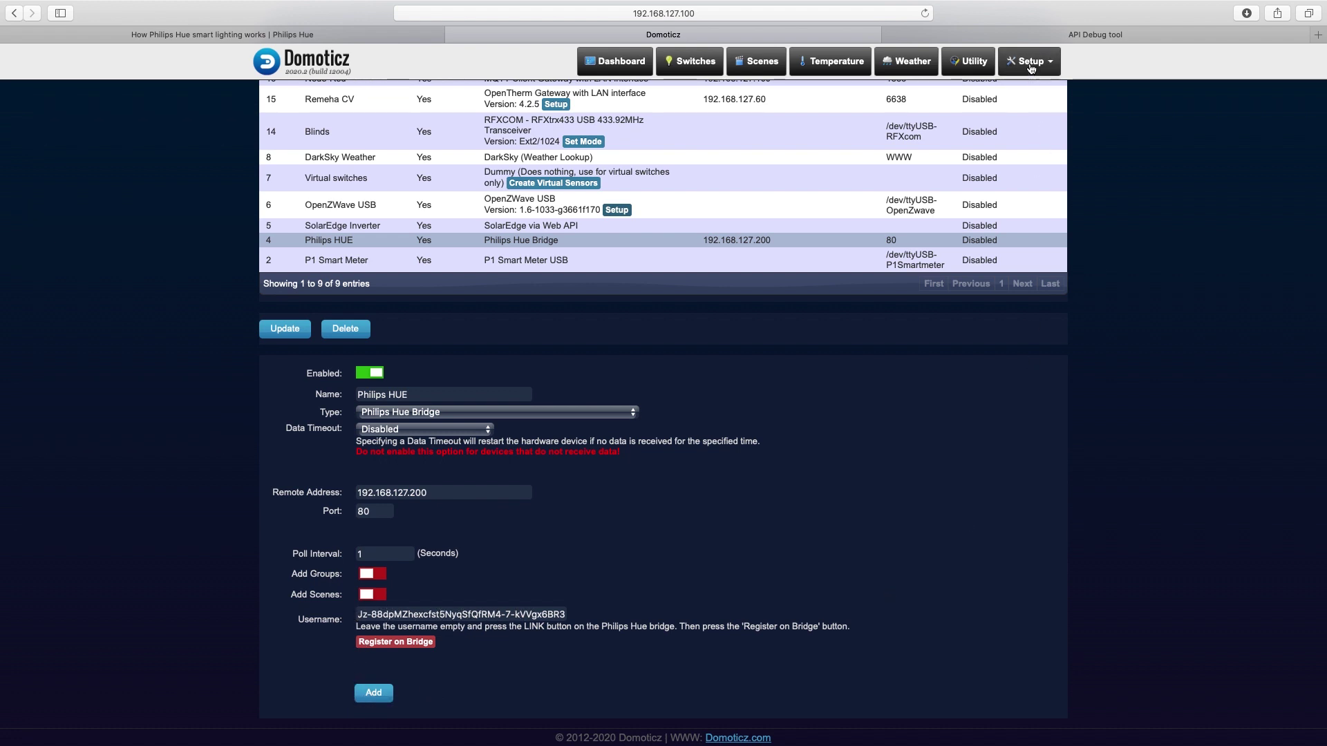
Filter Setup > Devices by 'hue' to list the 35 Philips HUE devices, then go to Switches.
left_click(1031, 67)
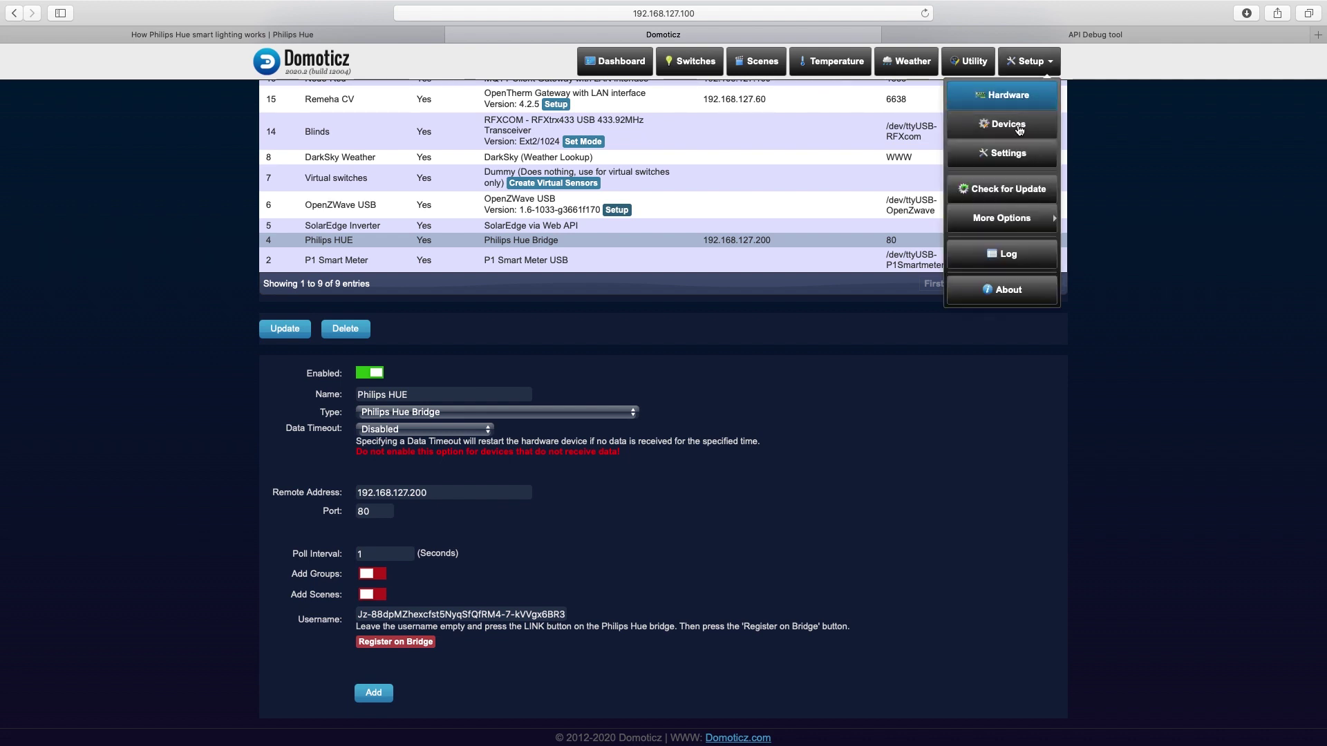
left_click(1018, 130)
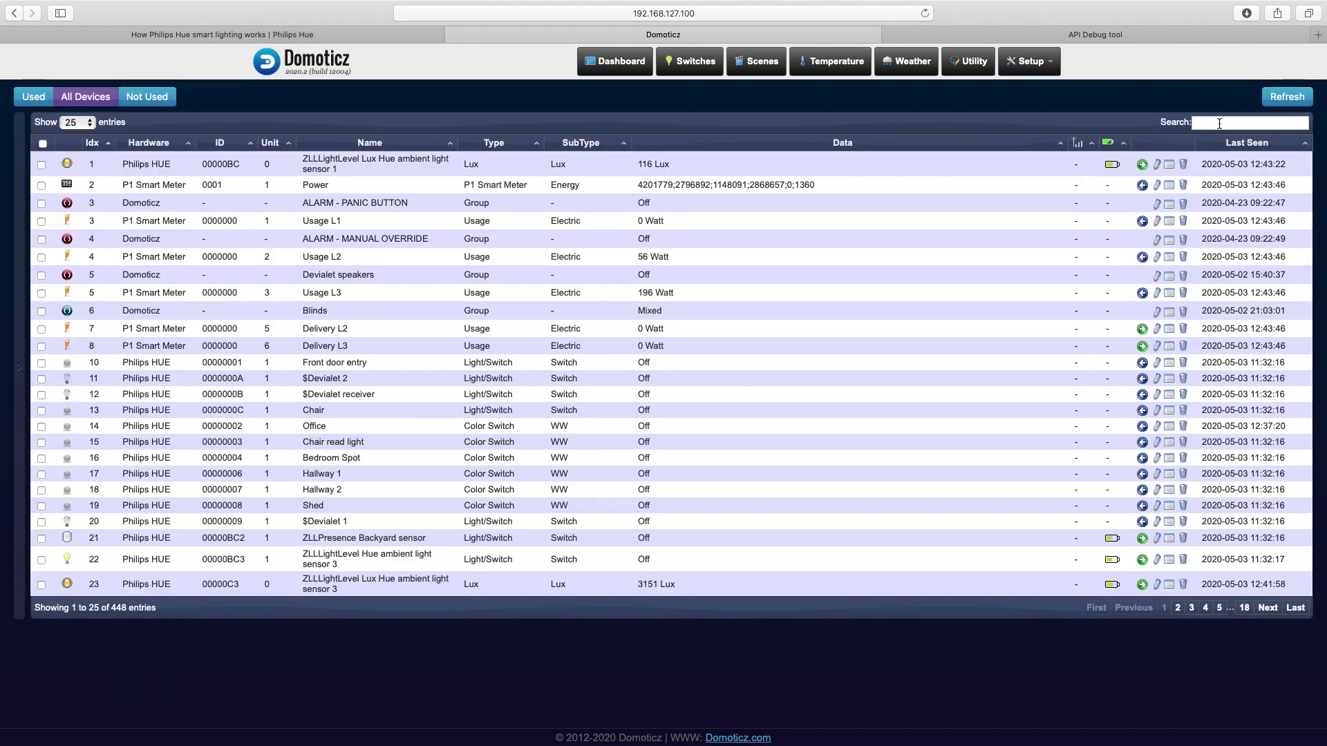
left_click(1219, 124)
type("hue")
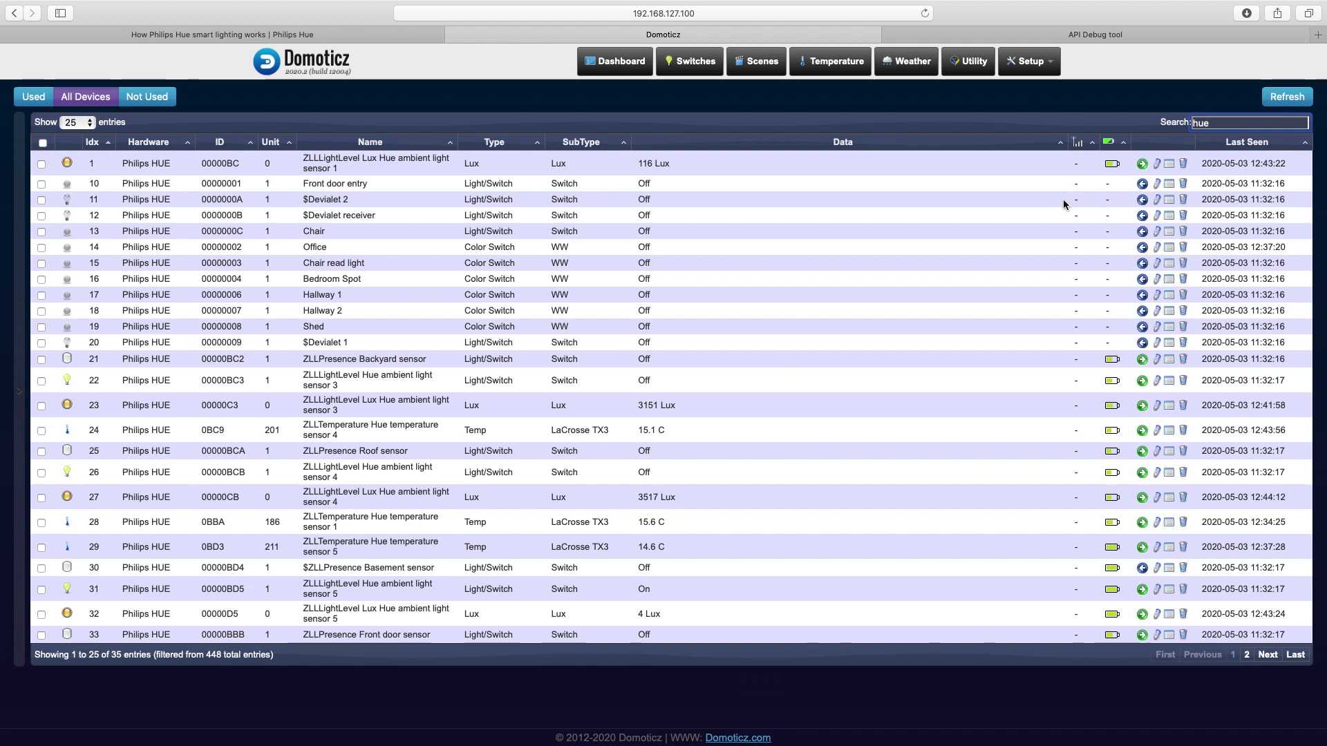
left_click(696, 61)
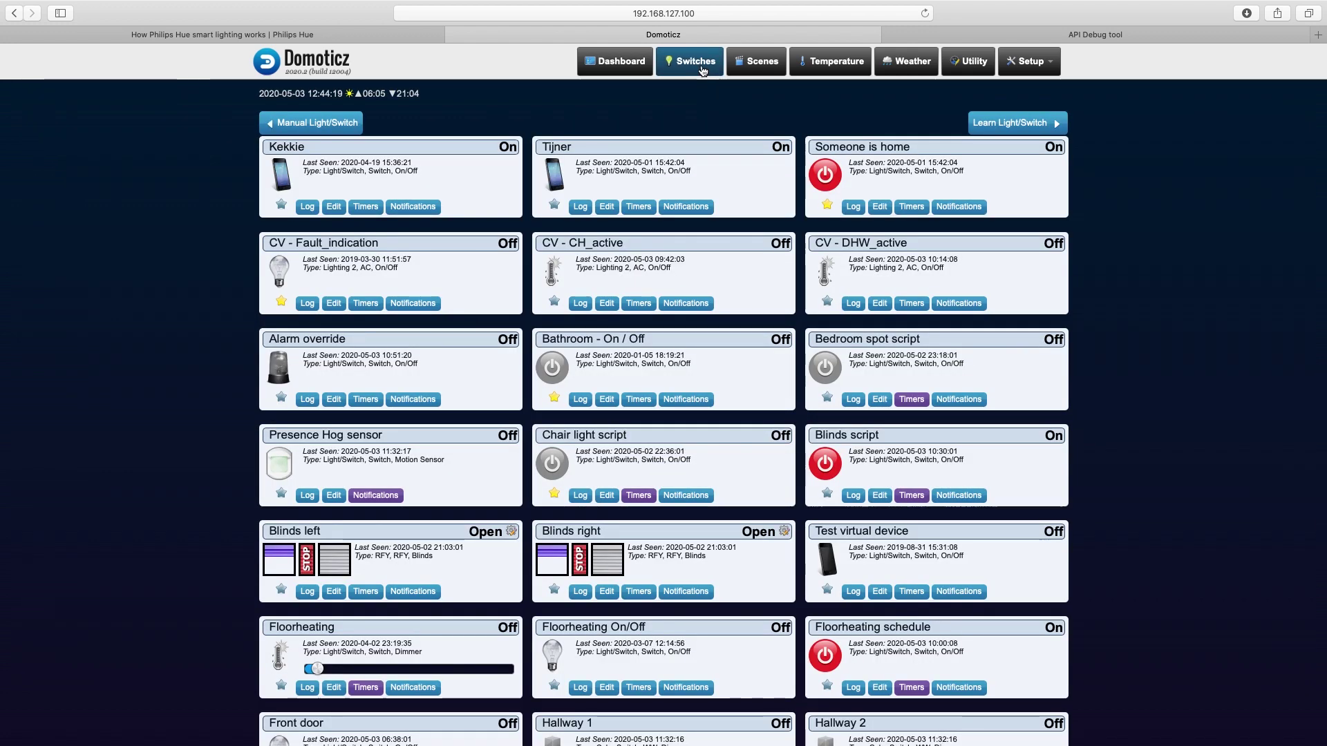
Scroll the Switches page down to the Hue light tiles, with Office showing On.
scroll(1099, 289, "down", 5)
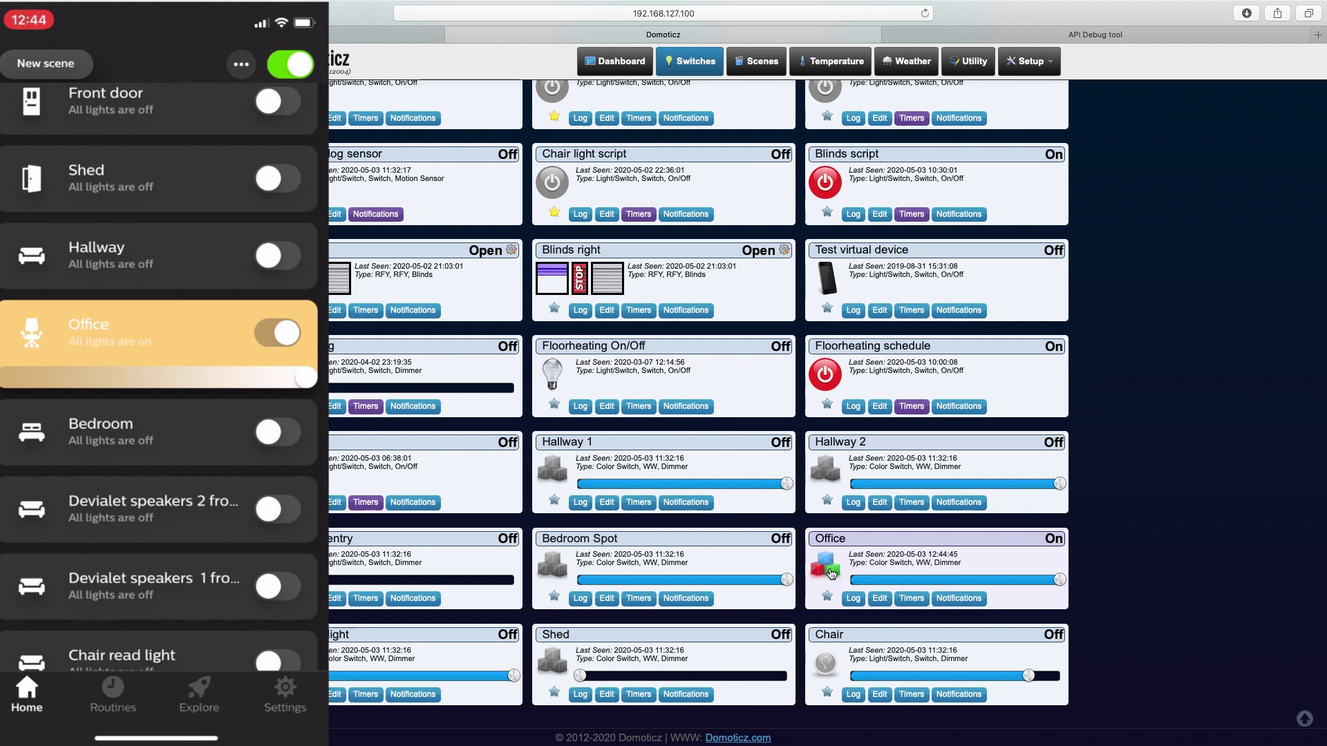
Turn the Office light off from its Color popup, then go to the CLIP API Debugger.
left_click(829, 574)
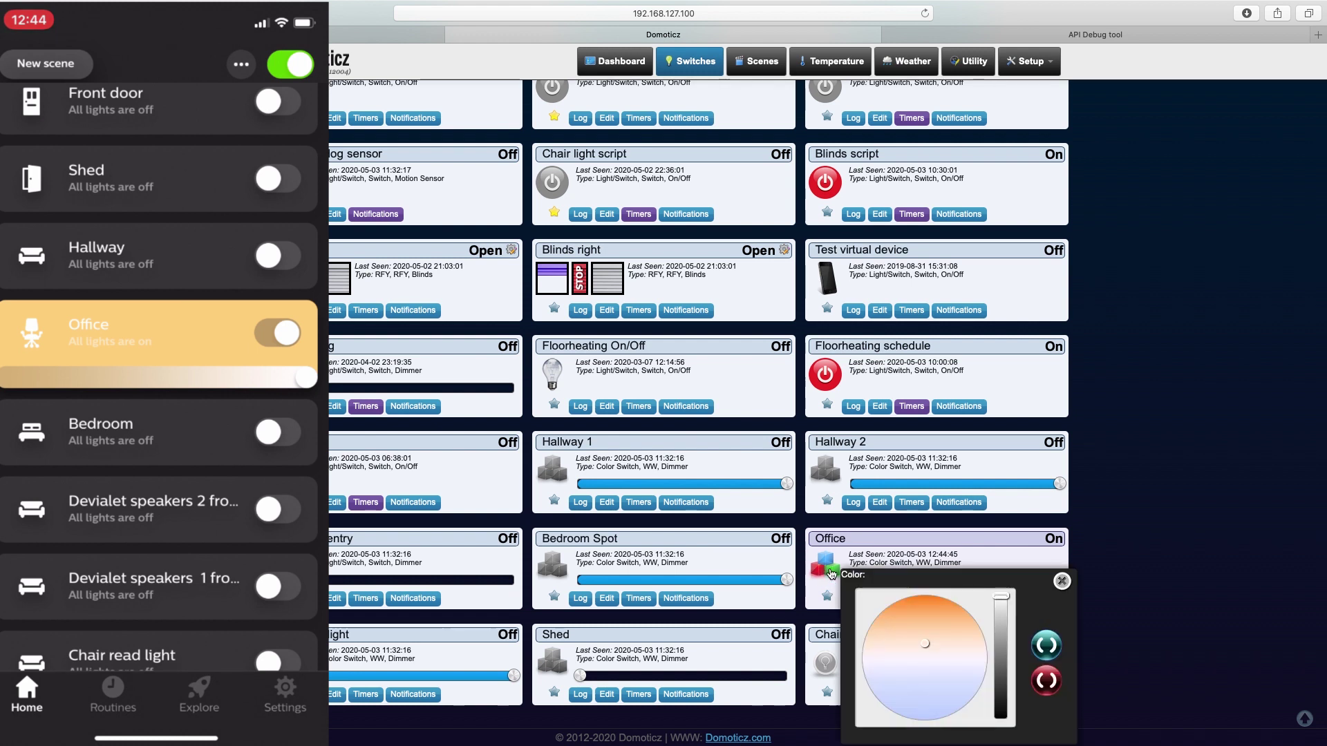
left_click(1046, 682)
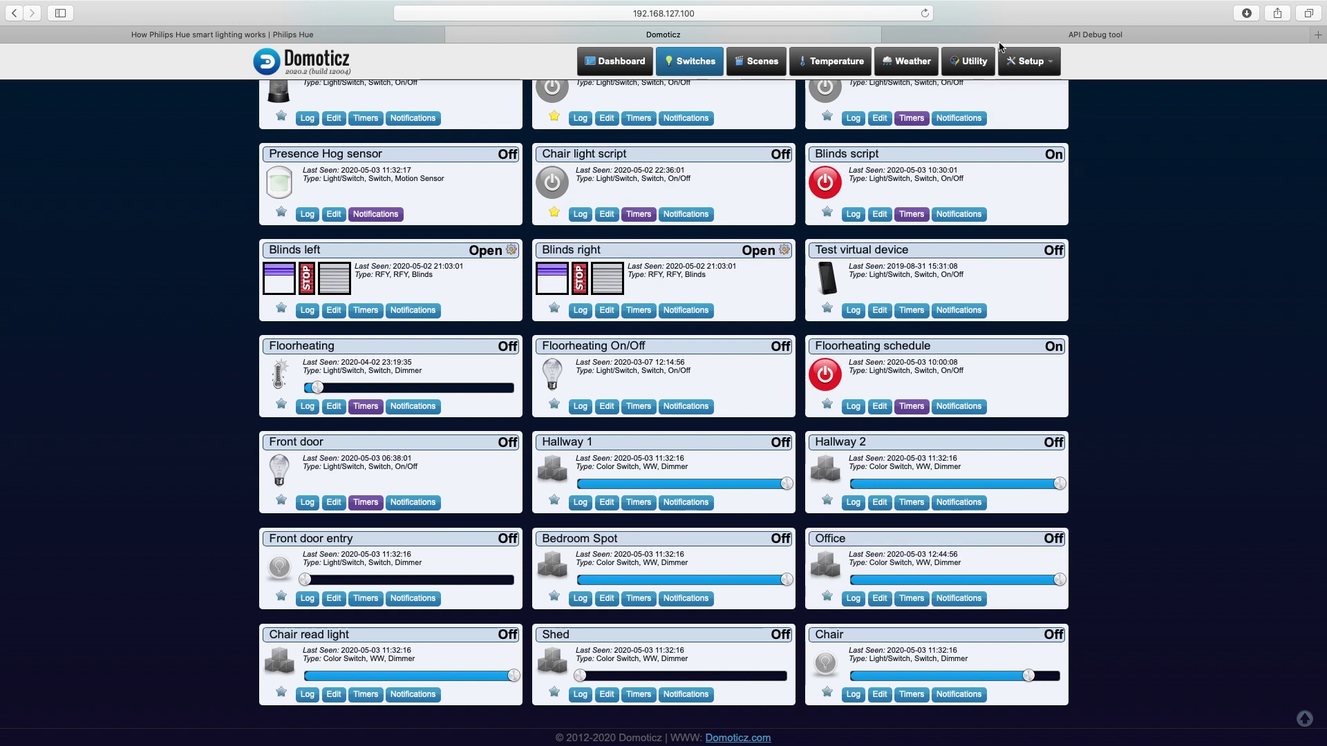
left_click(997, 37)
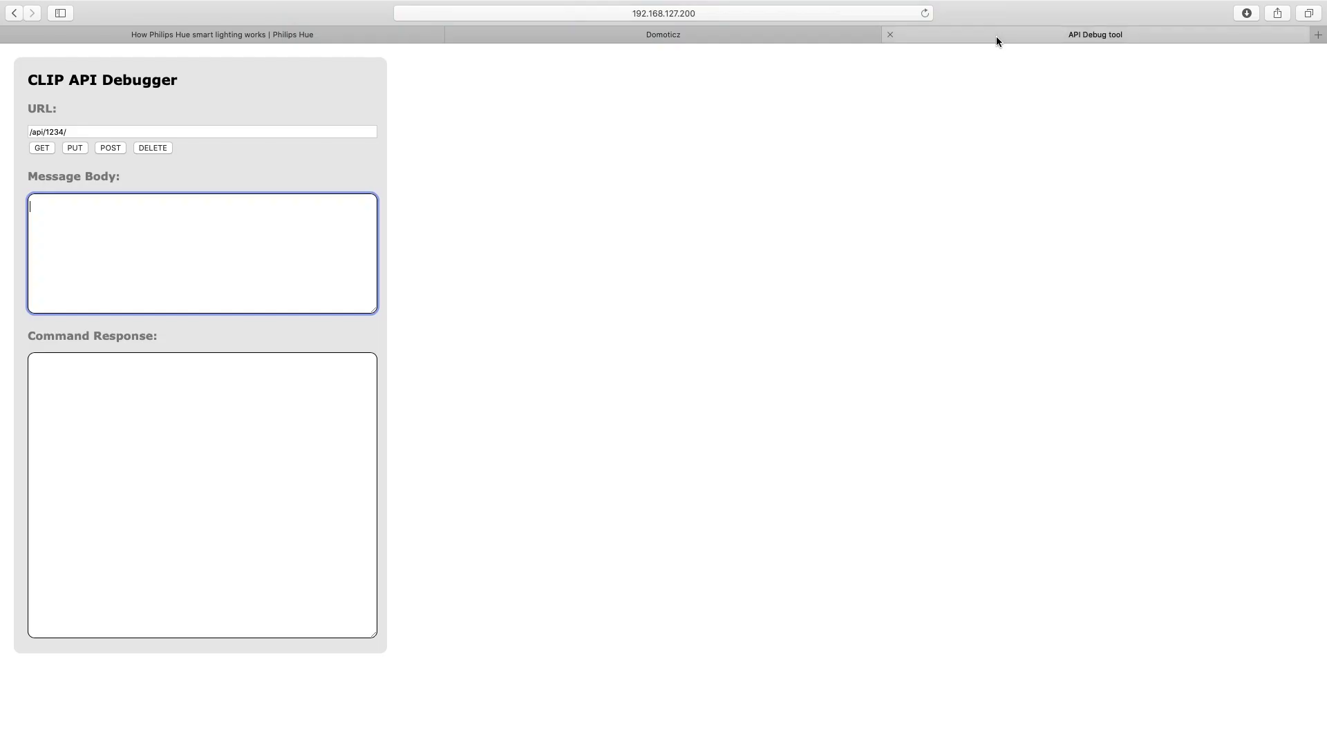
Trim the CLIP API Debugger URL from /api/1234/ down to /api.
left_click(695, 13)
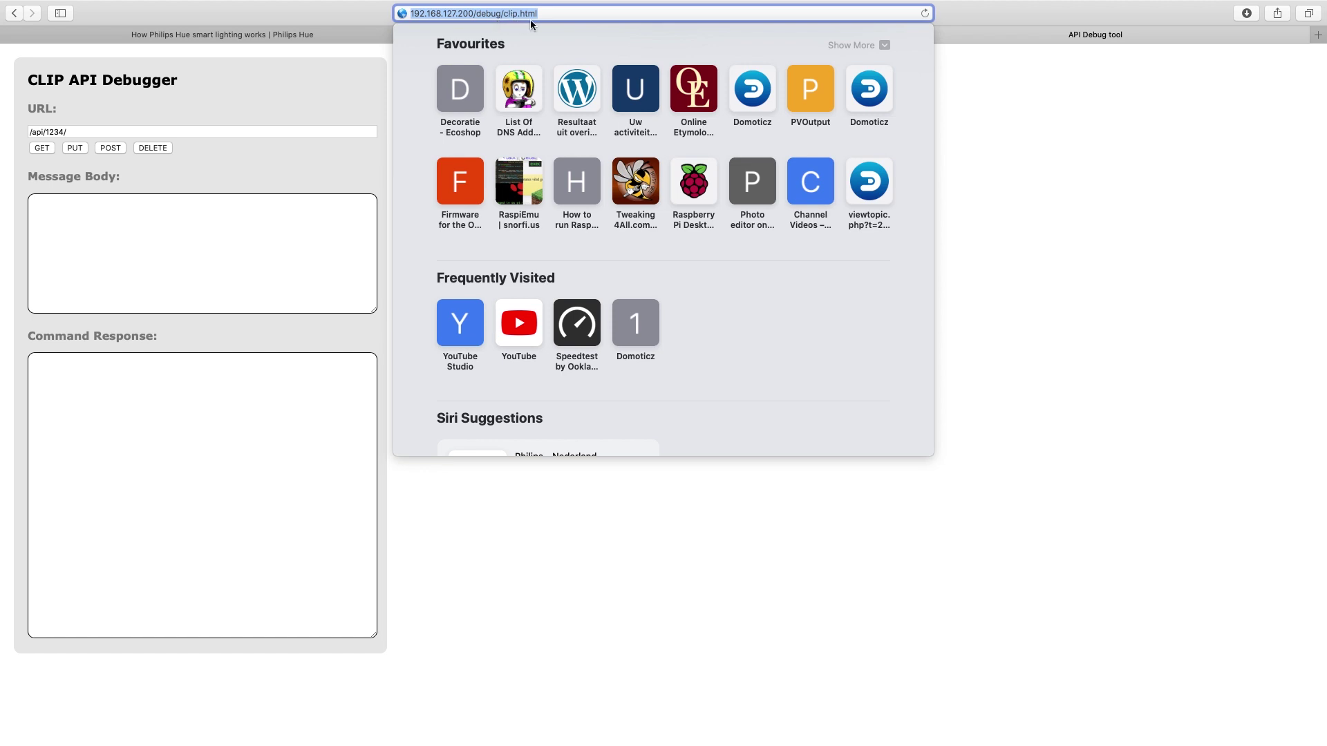
left_click(964, 92)
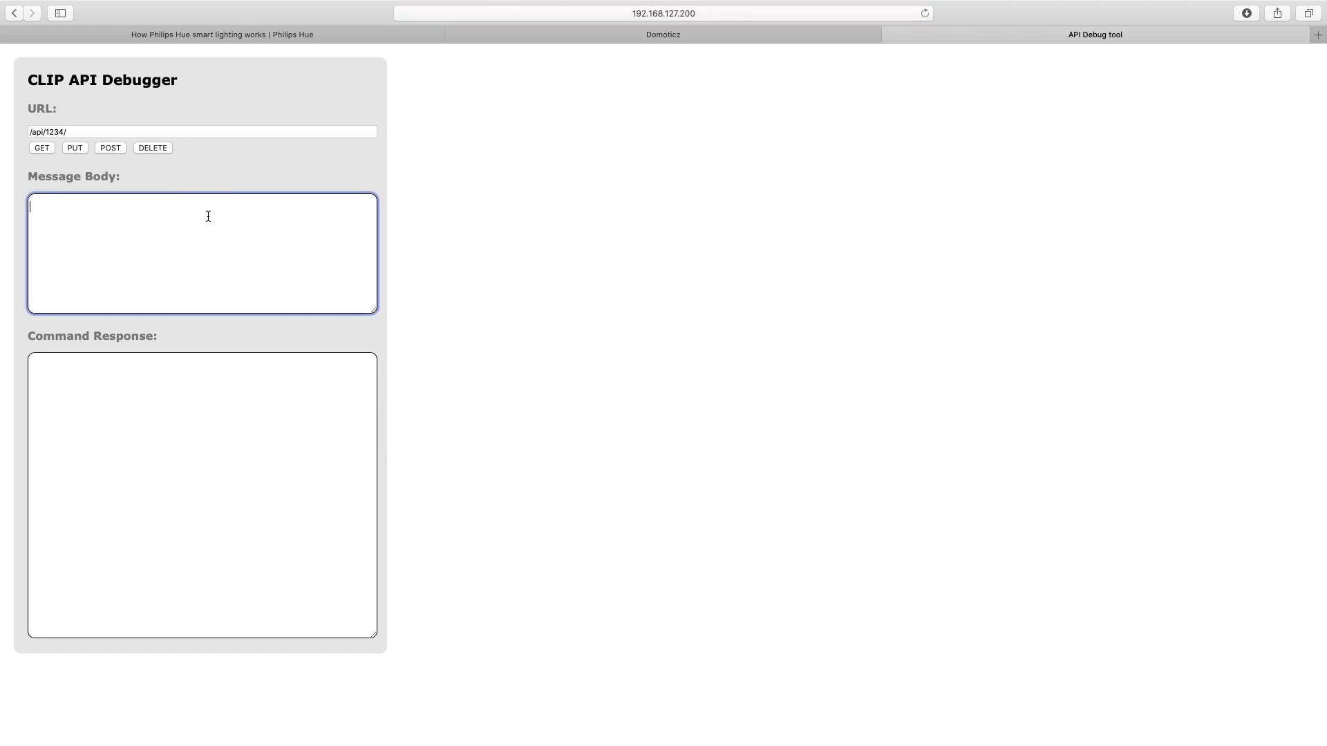
left_click(115, 130)
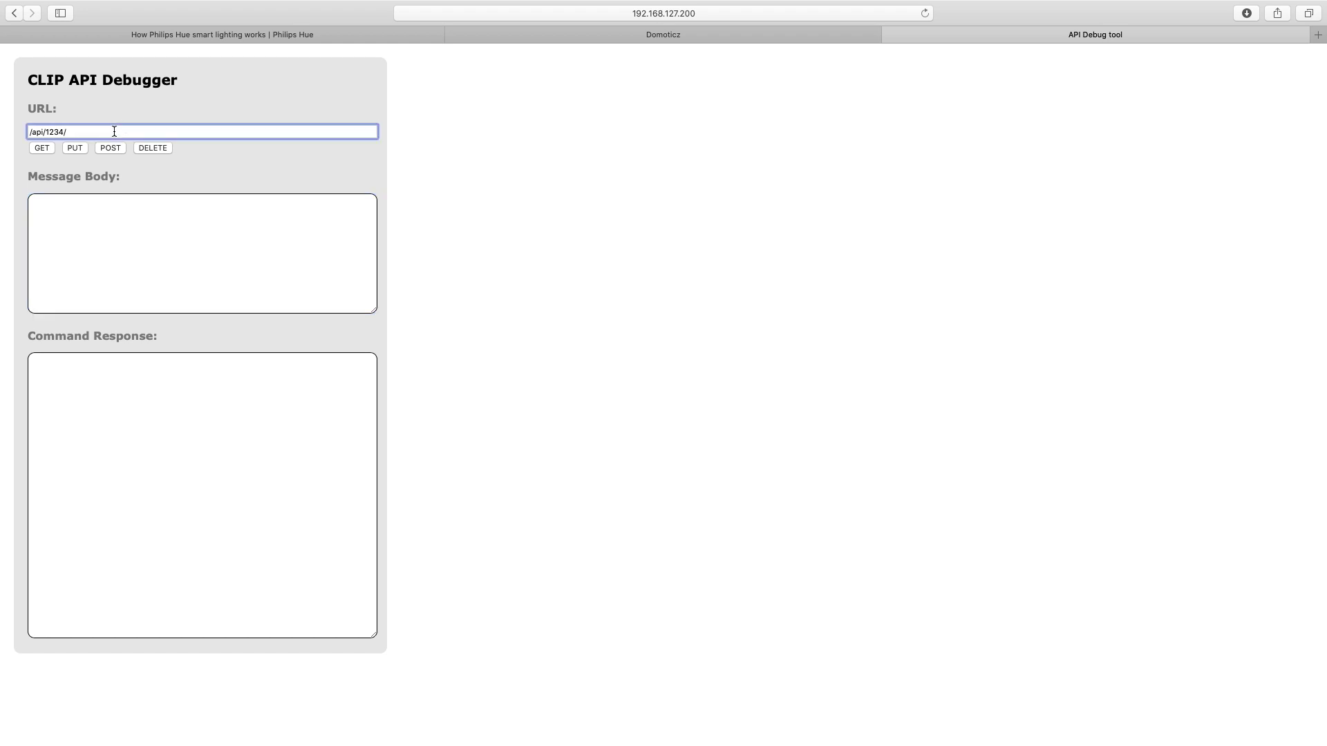
key("BackSpace")
key("BackSpace")
key("BackSpace")
key("BackSpace")
left_click(101, 213)
Paste {"devicetype":"domoticzupdates"} into the debugger's message body.
right_click(82, 210)
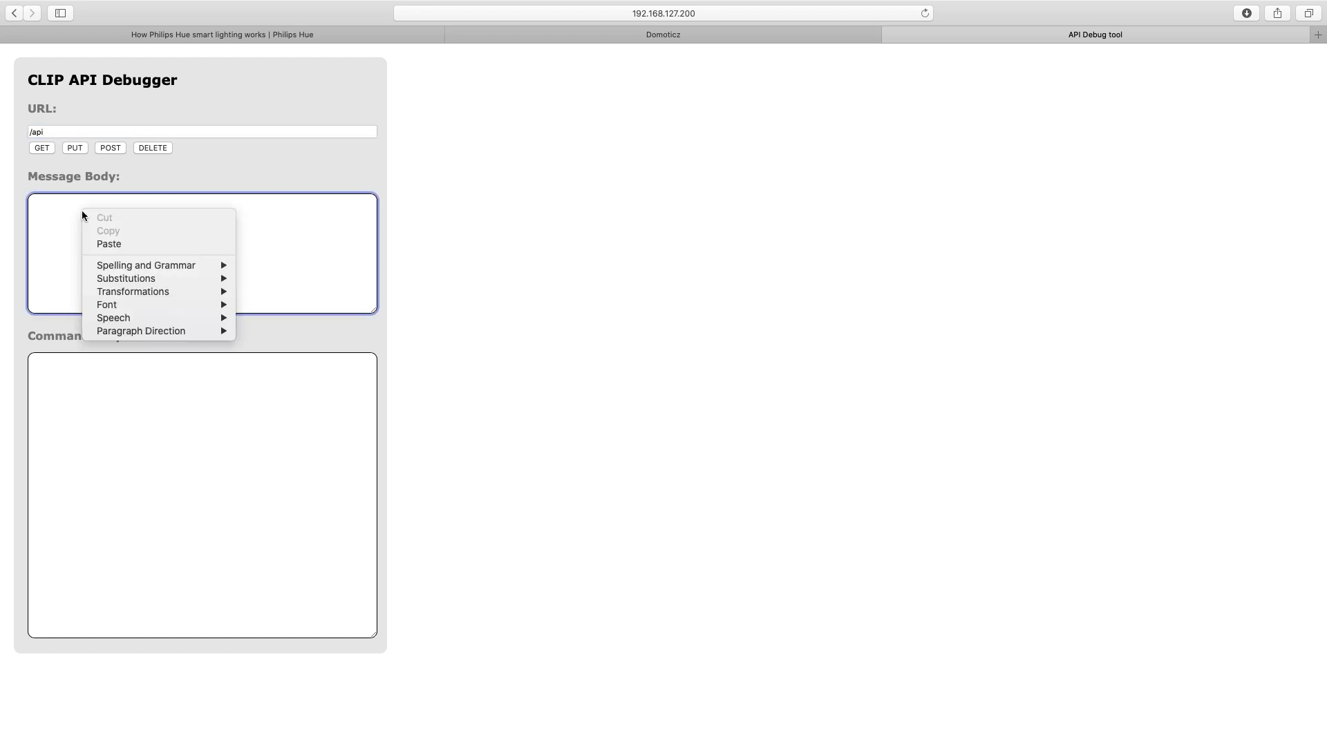
left_click(139, 245)
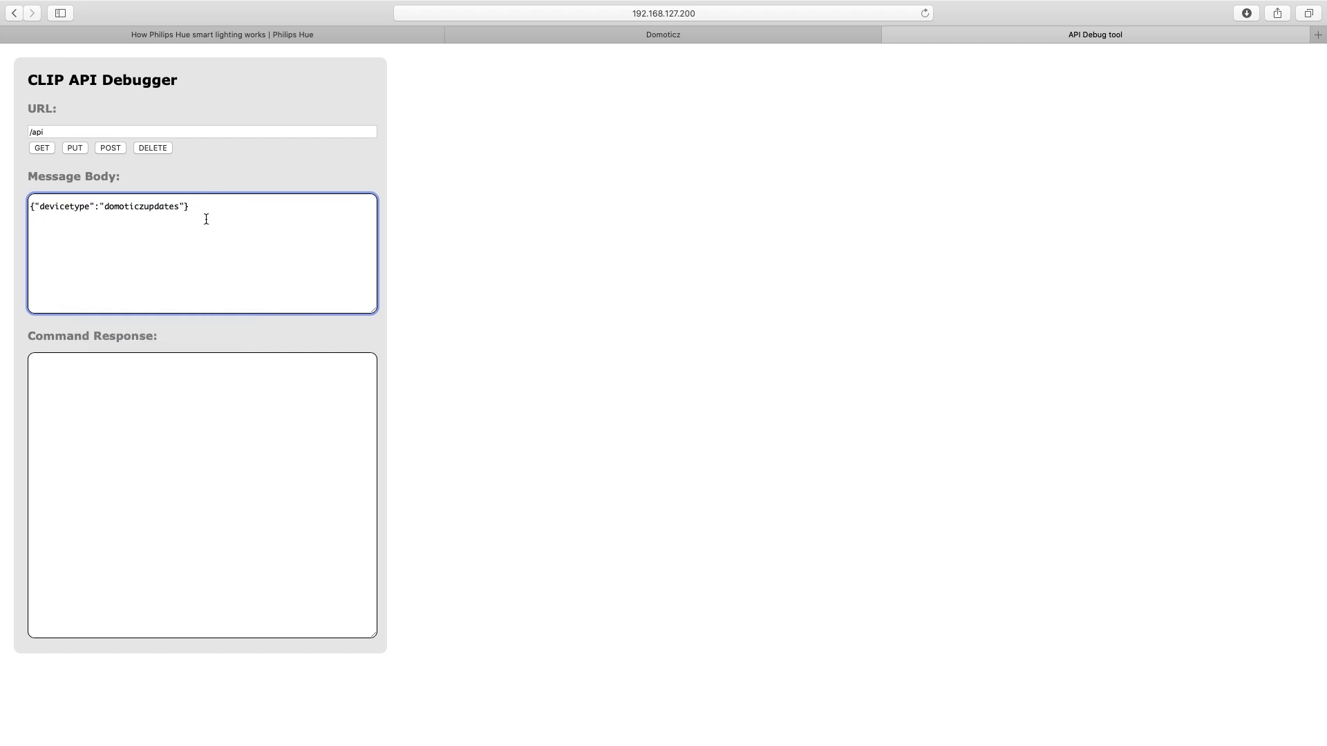
left_click(186, 364)
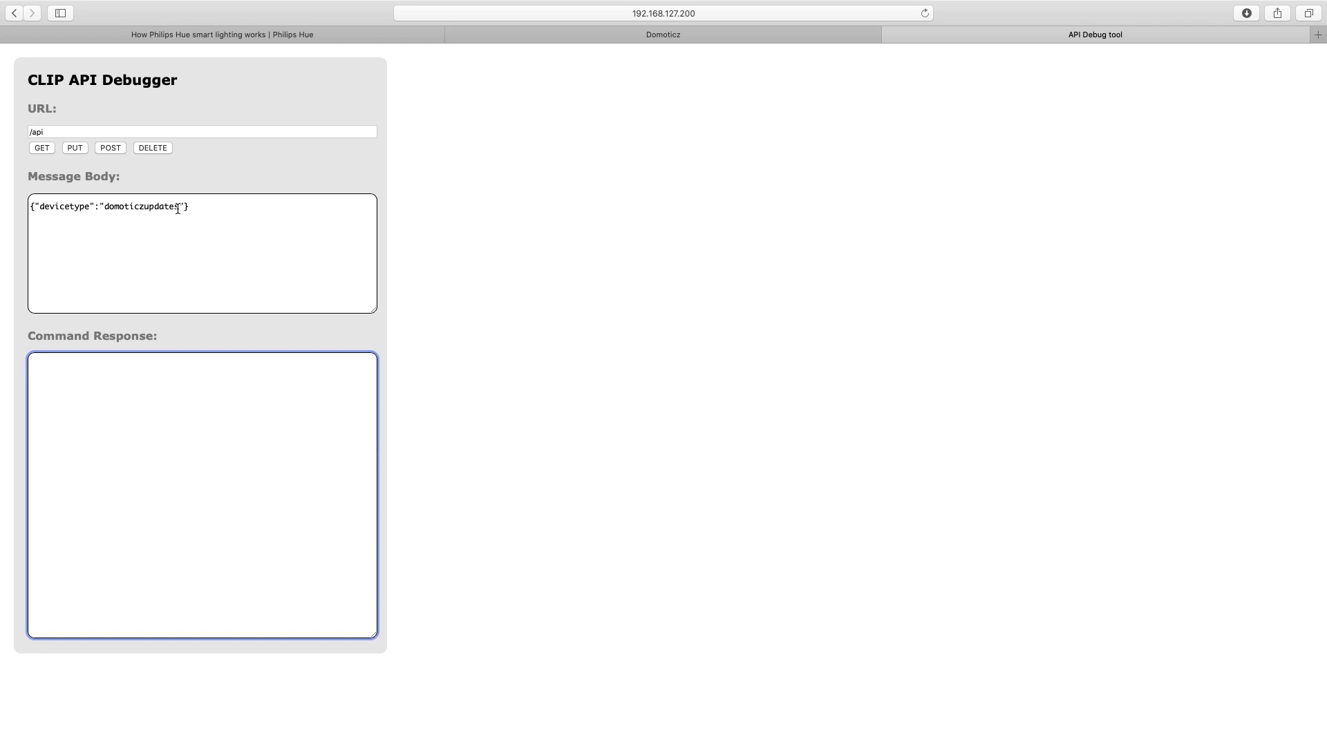
left_click_drag(179, 206, 108, 206)
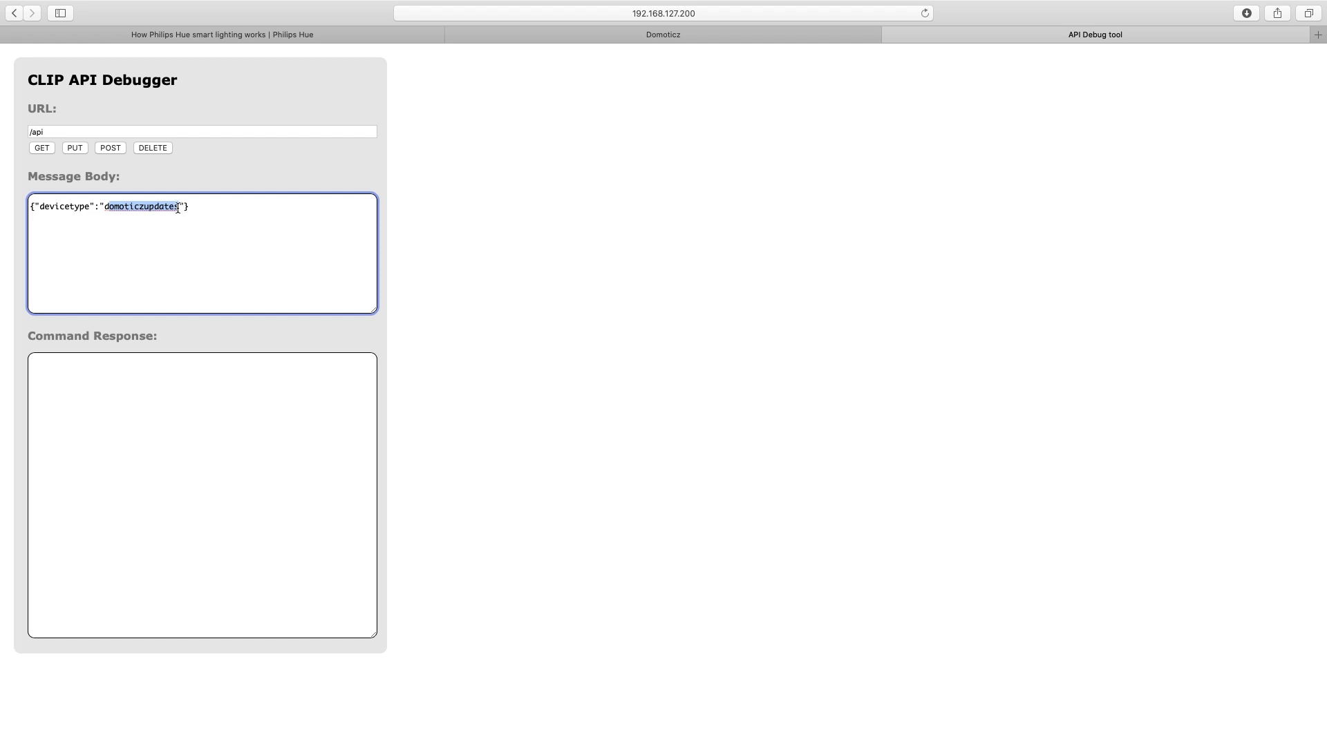
left_click_drag(179, 206, 66, 208)
left_click(74, 367)
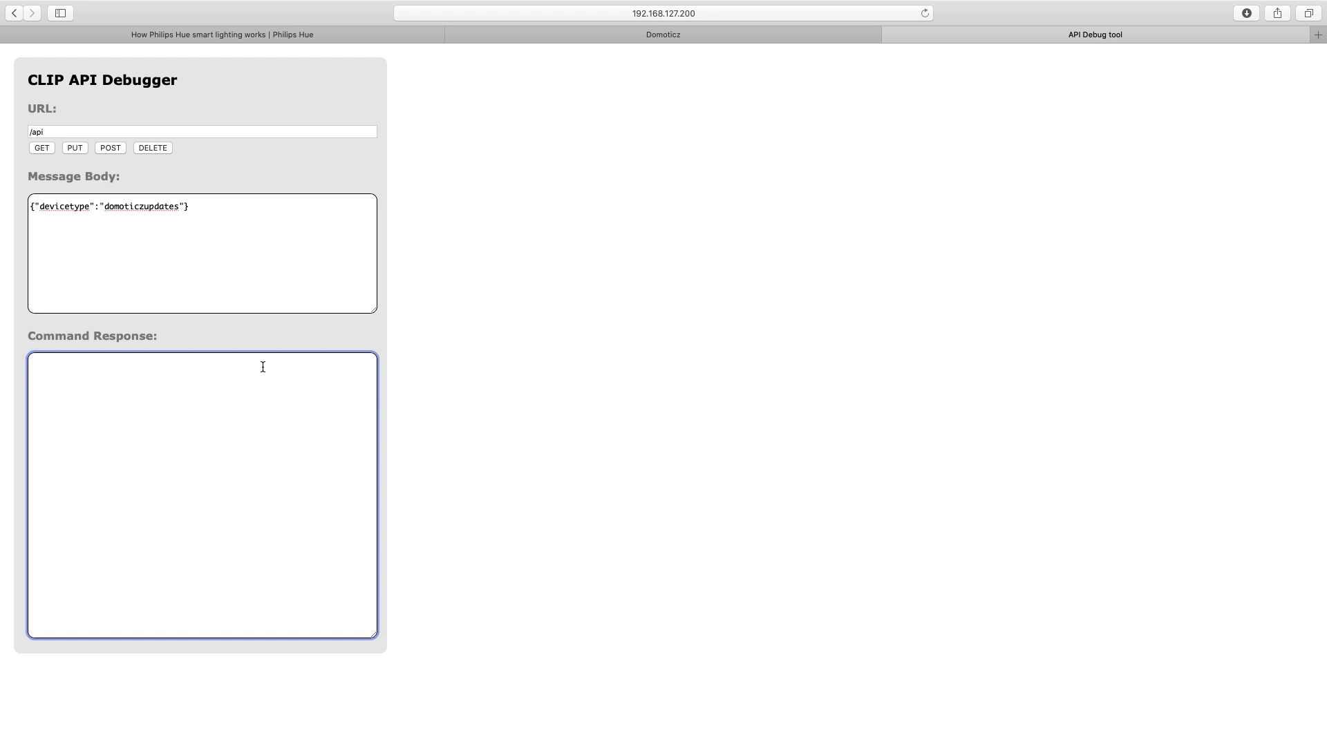
Copy the bridge lights URL from the Philips Hue note and return to the debugger.
left_click(361, 727)
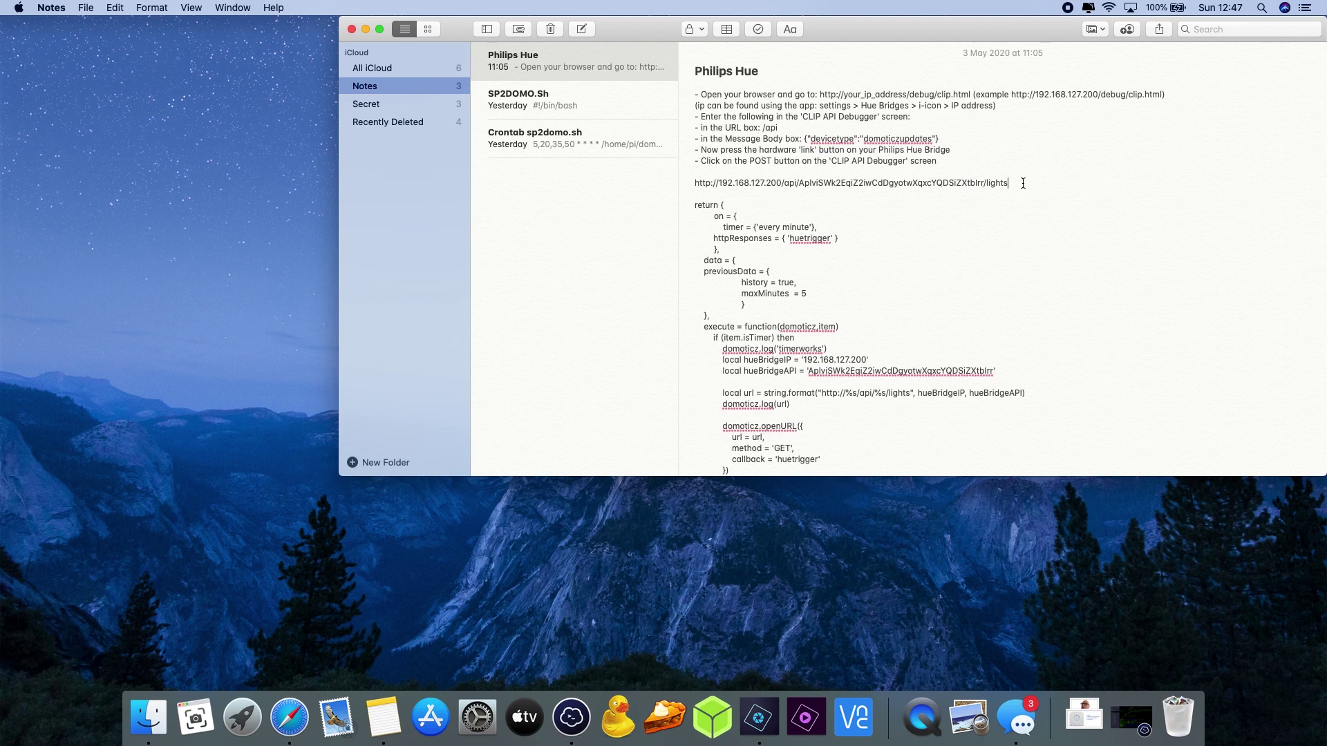
left_click_drag(1023, 183, 701, 184)
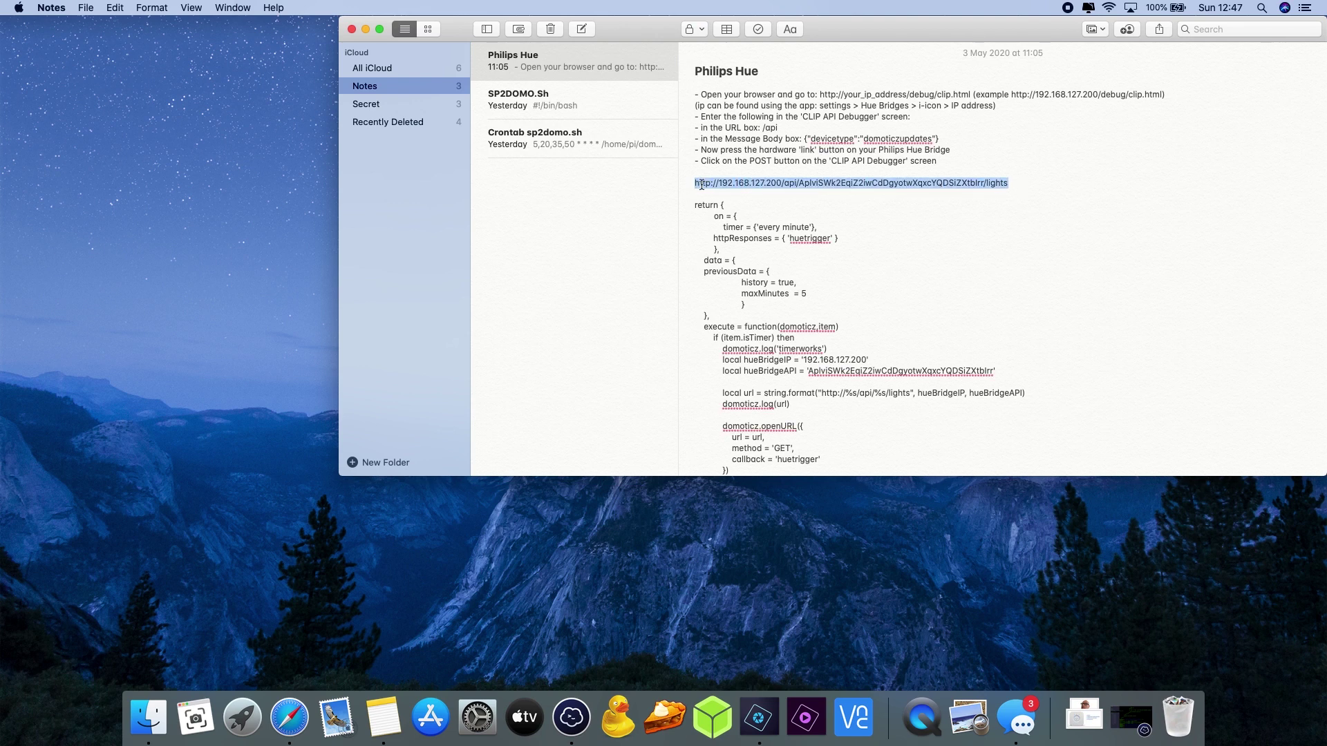
right_click(730, 184)
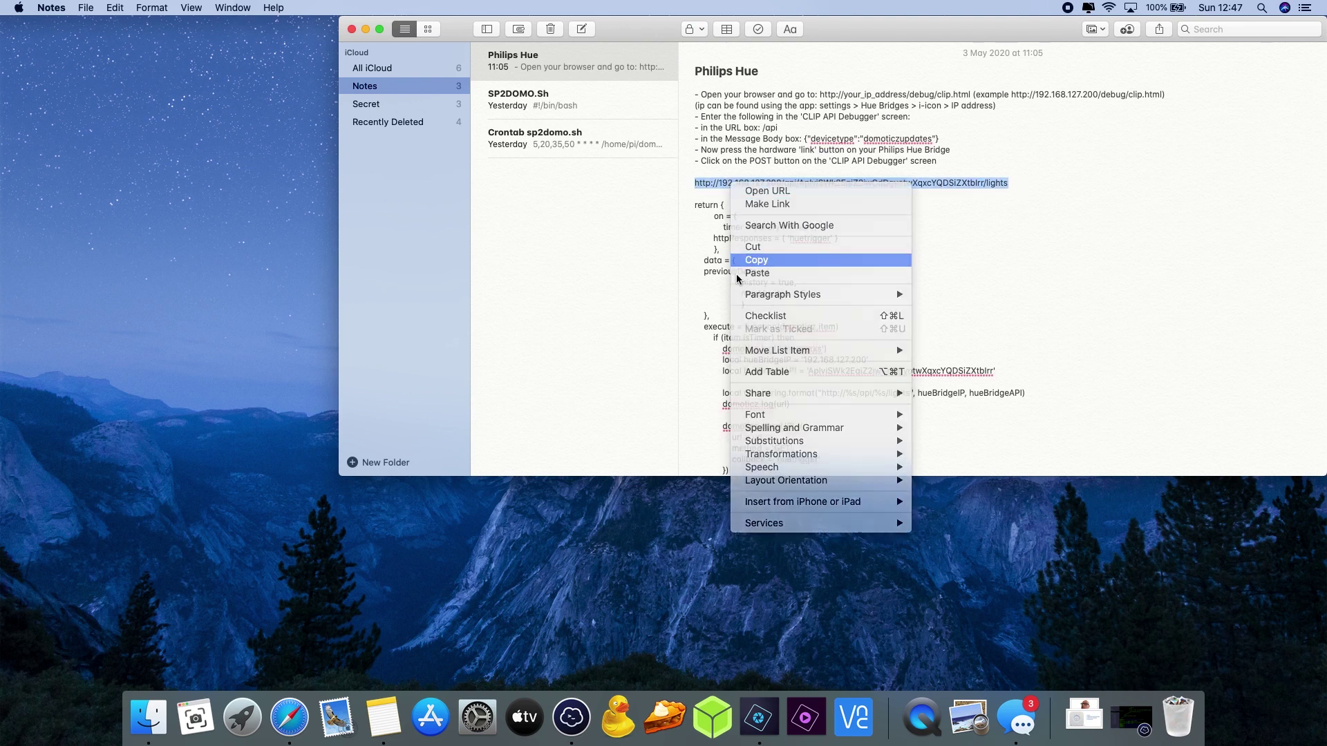
left_click(753, 260)
left_click(290, 711)
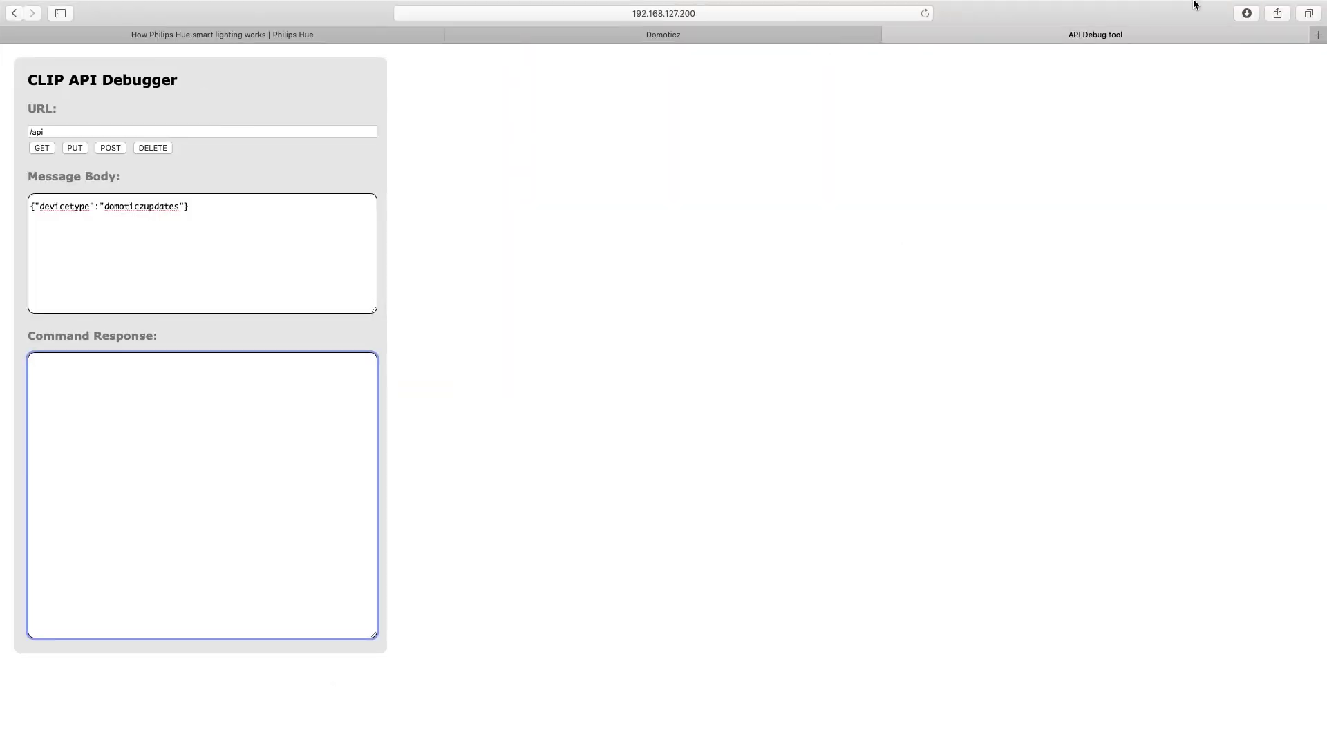
Open a new tab and paste the bridge's lights API URL as its address.
left_click(1317, 35)
right_click(550, 19)
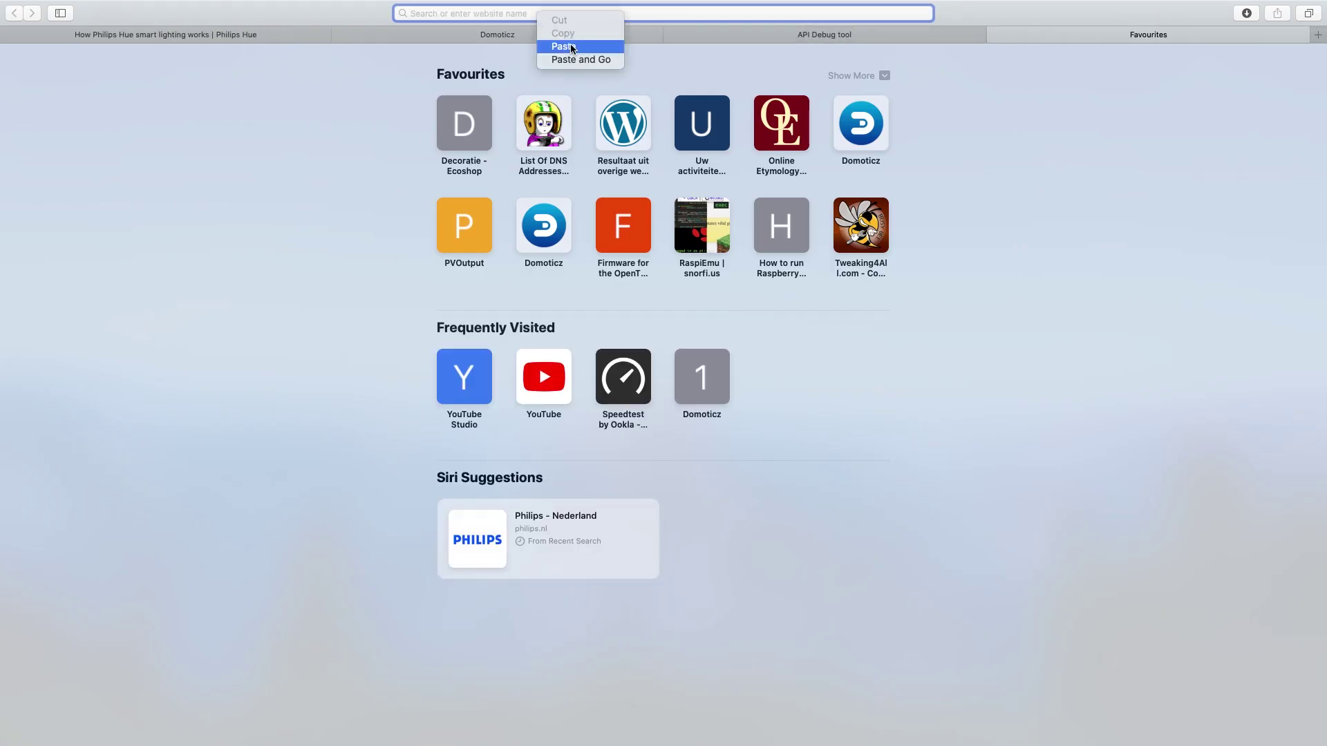
left_click(563, 45)
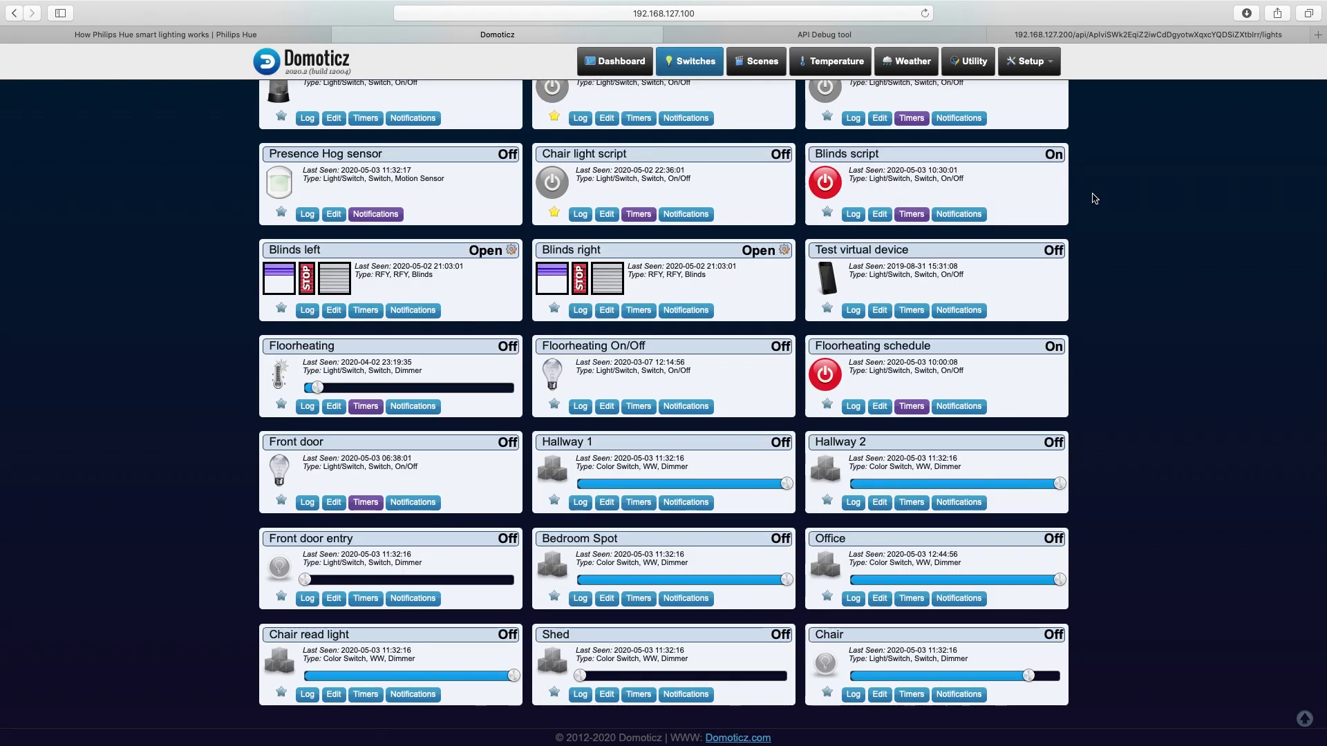
Create a new dzVents script from the All (commented) template in Events.
left_click(1036, 65)
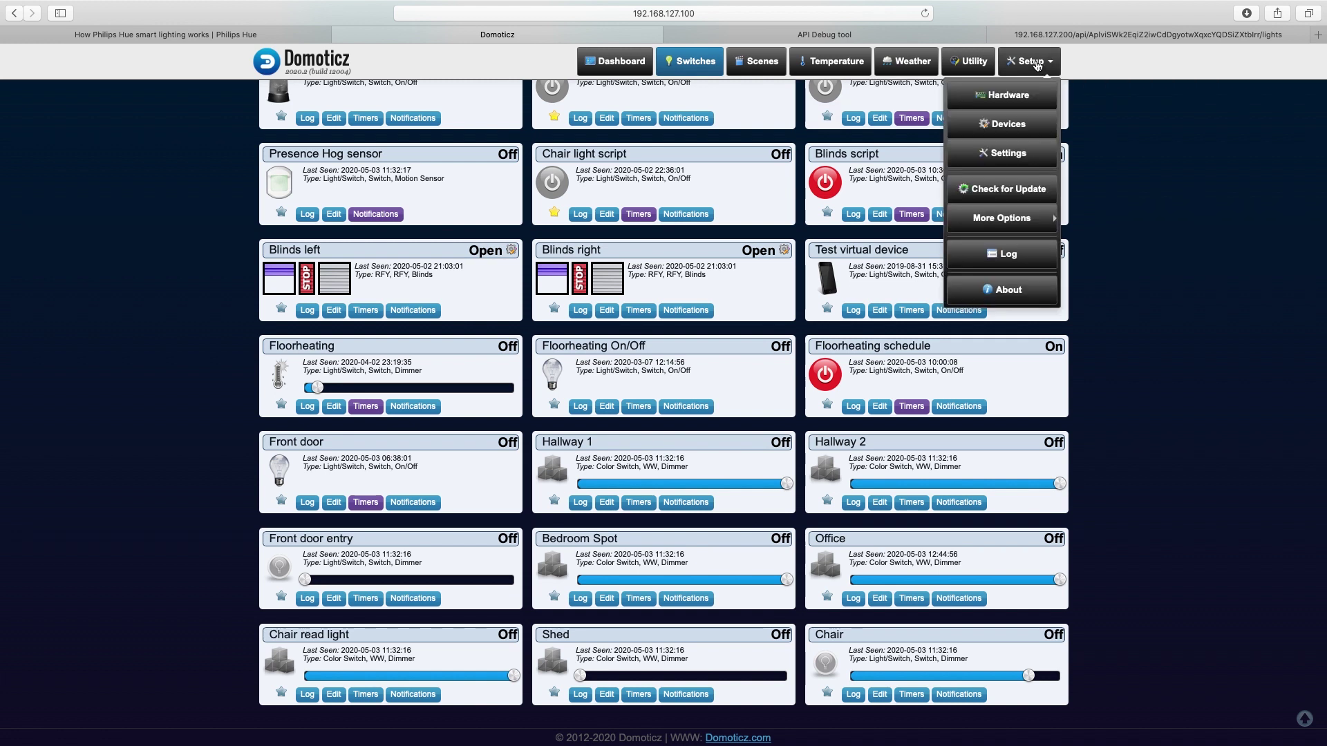
mouse_move(1002, 218)
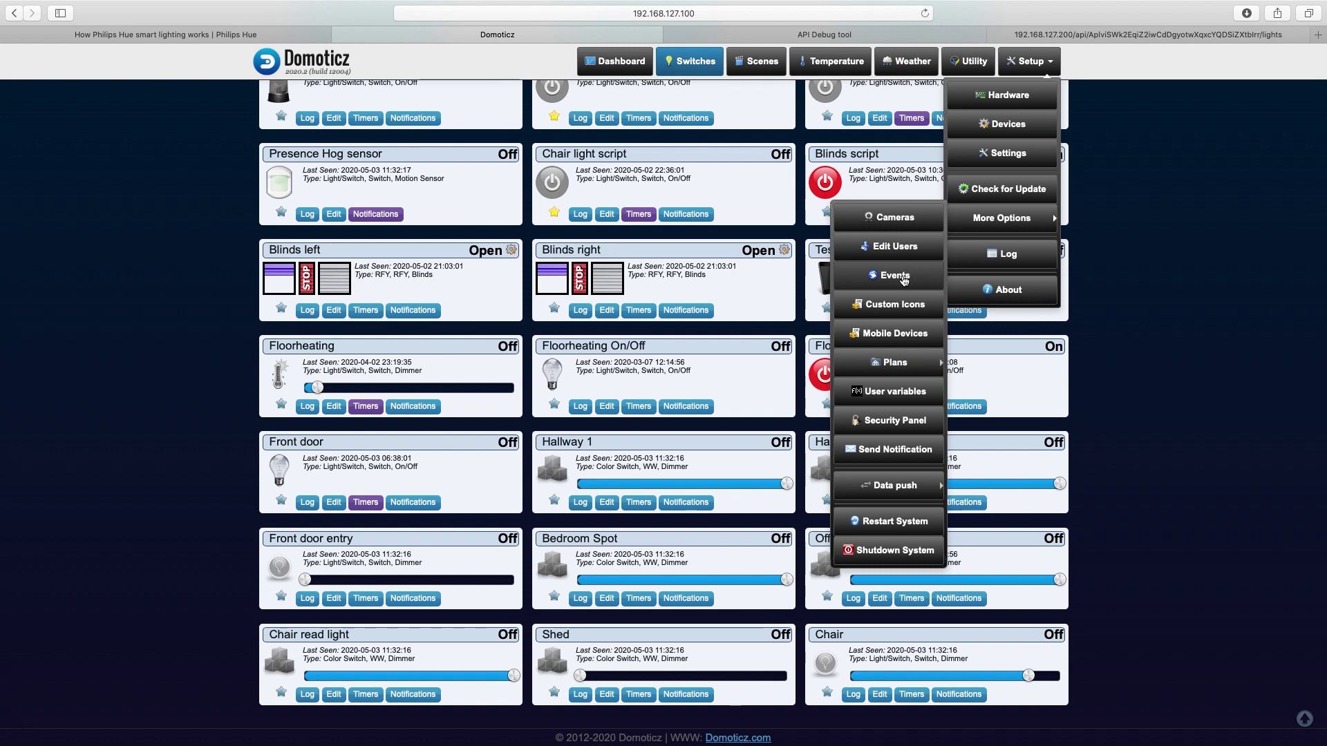
left_click(903, 278)
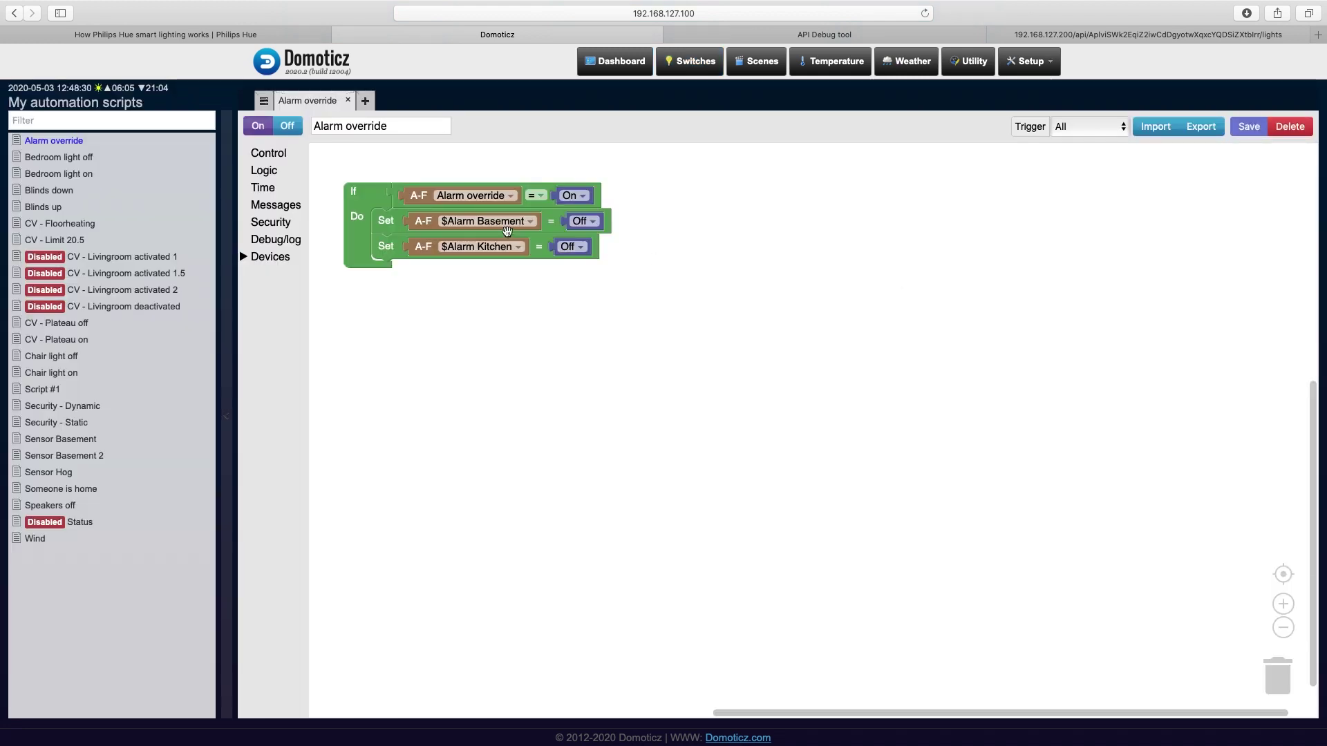
left_click(366, 102)
mouse_move(396, 183)
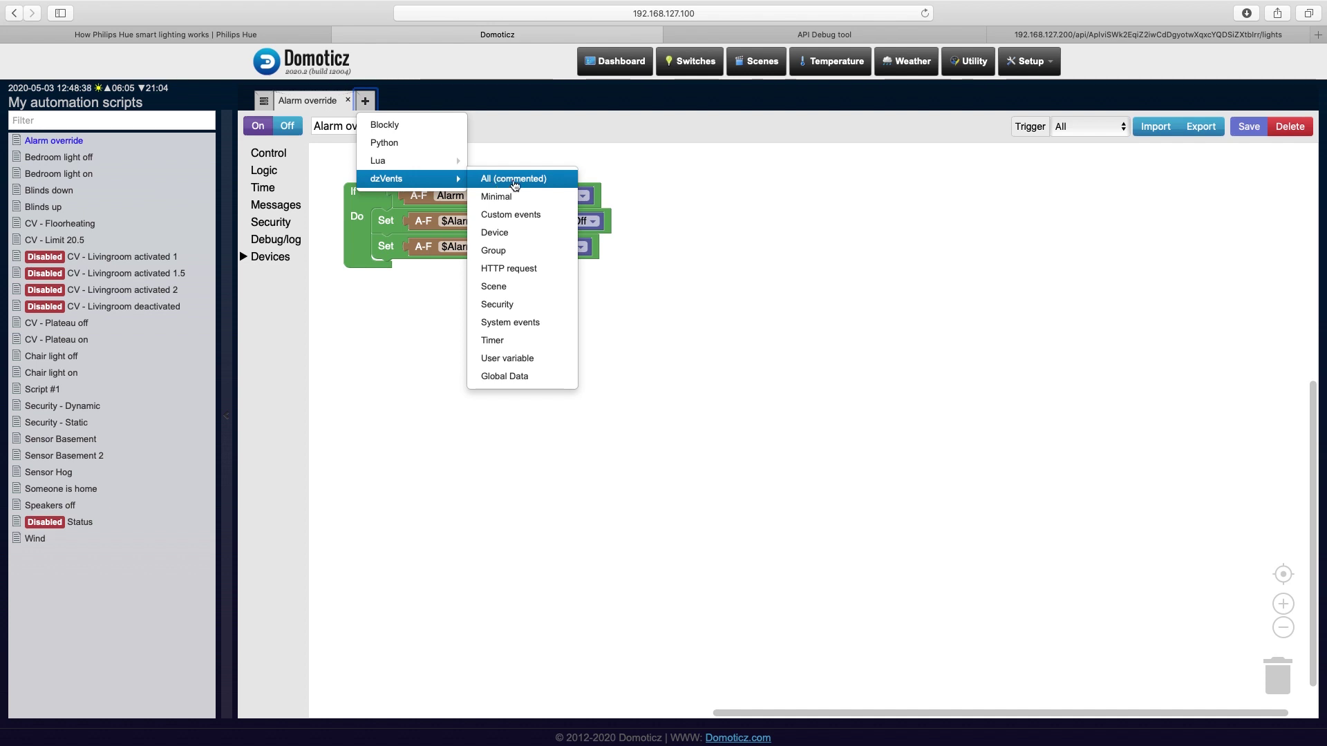
left_click(492, 181)
Delete all the template code so Script #2 is empty, then return to the Hue note.
left_click_drag(280, 151, 758, 730)
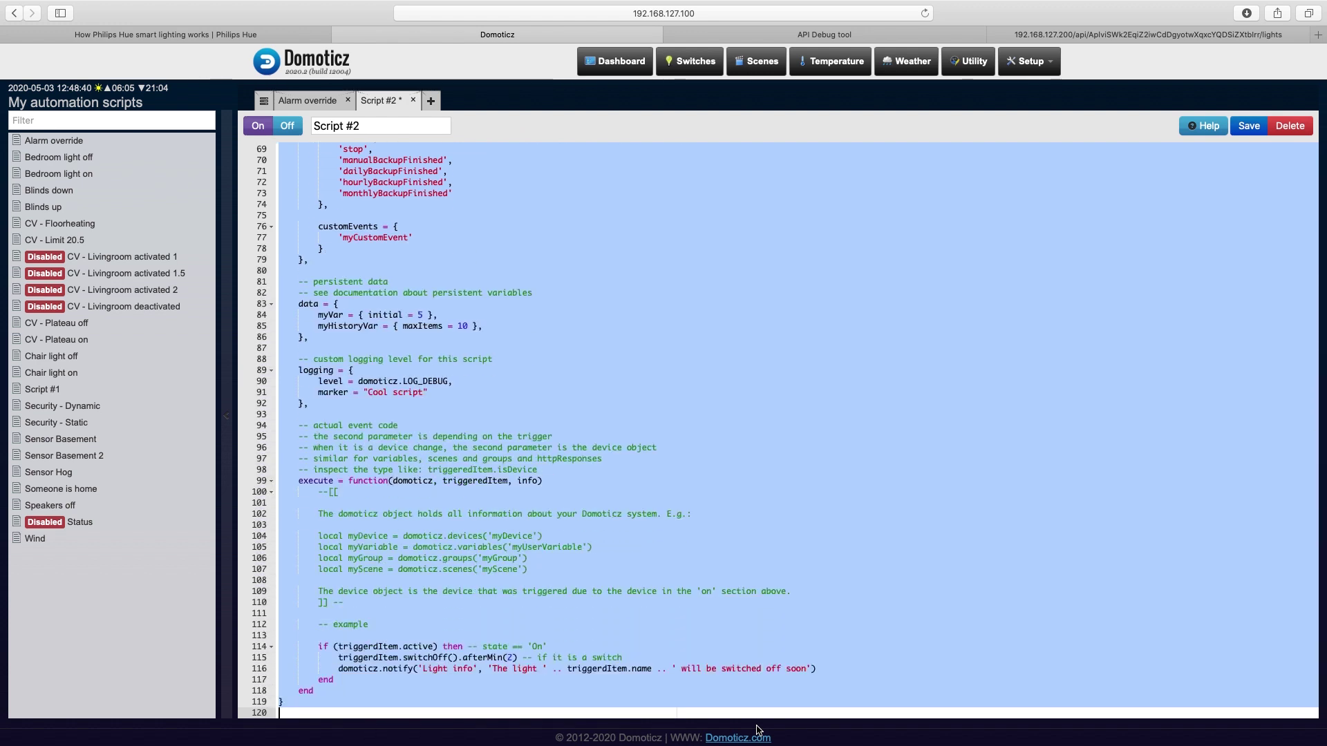
key("BackSpace")
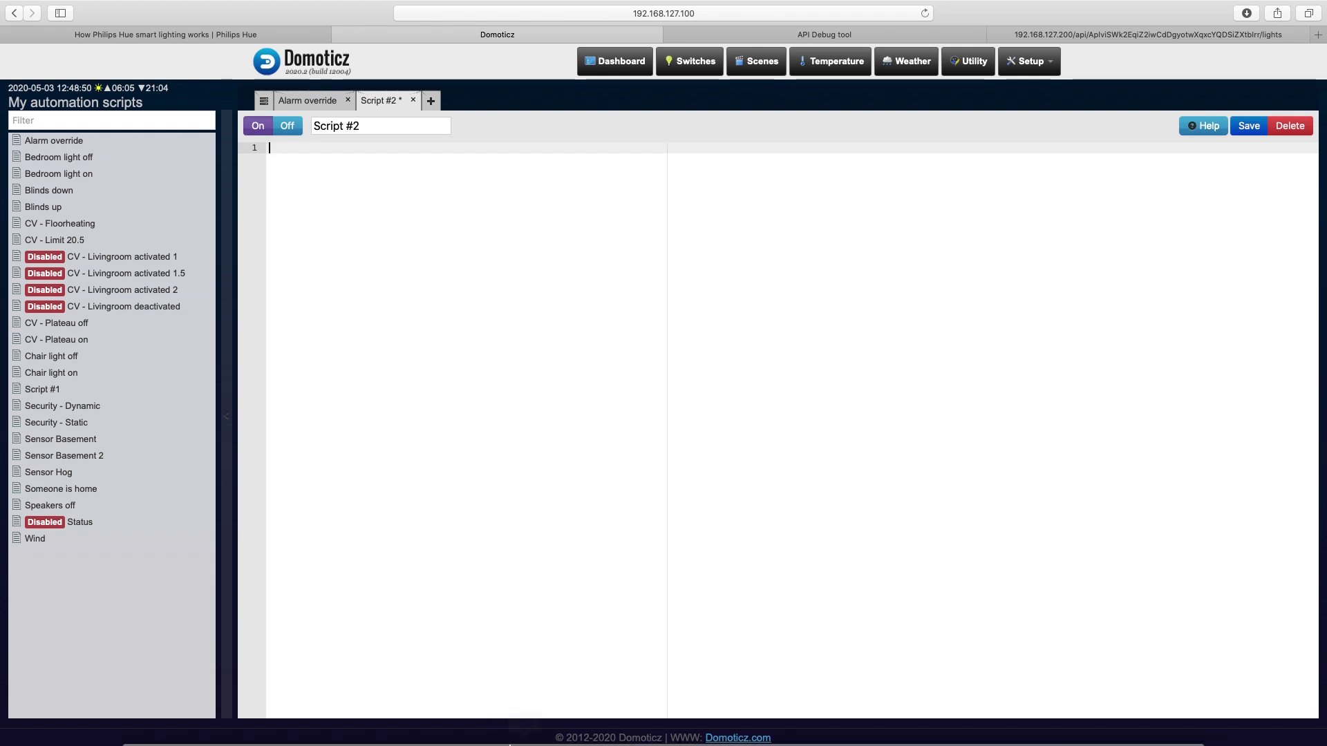
mouse_move(512, 743)
left_click(382, 719)
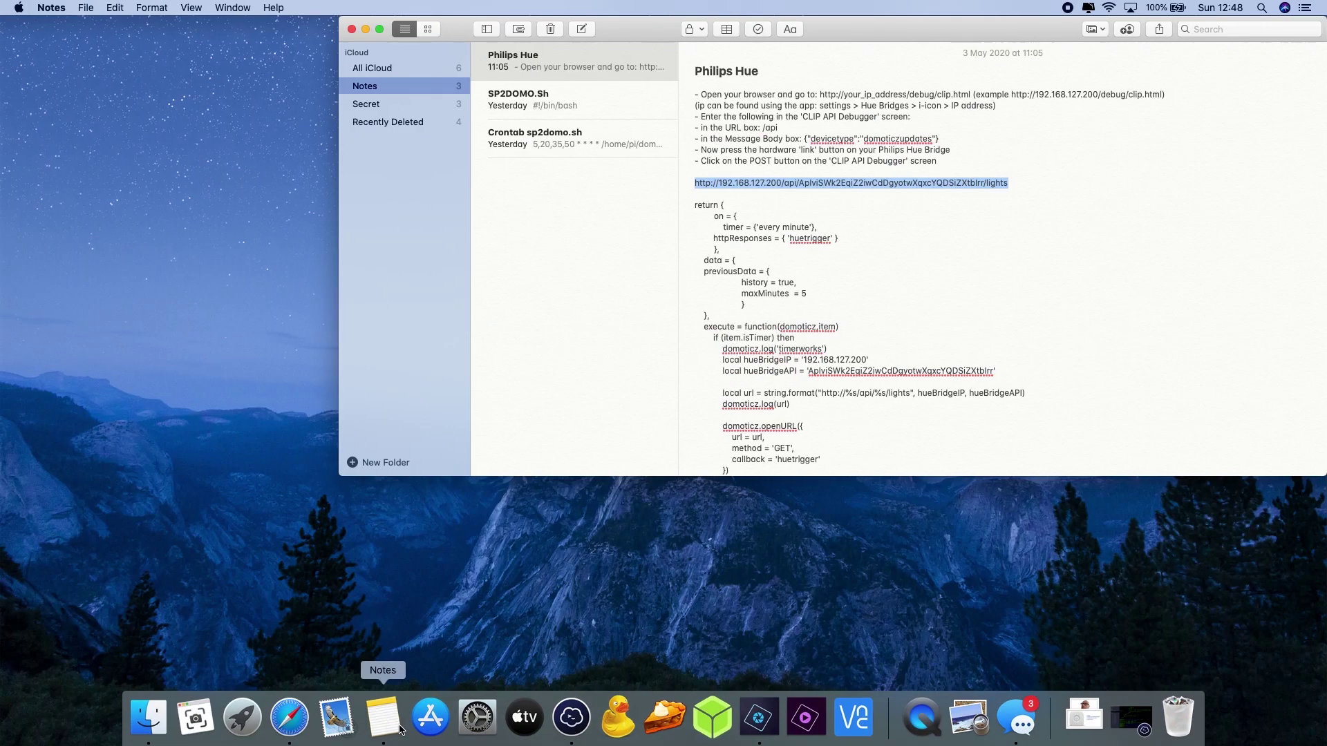
Copy the whole dzVents script, from 'return {' to the final 'end', out of the Philips Hue note.
left_click(816, 227)
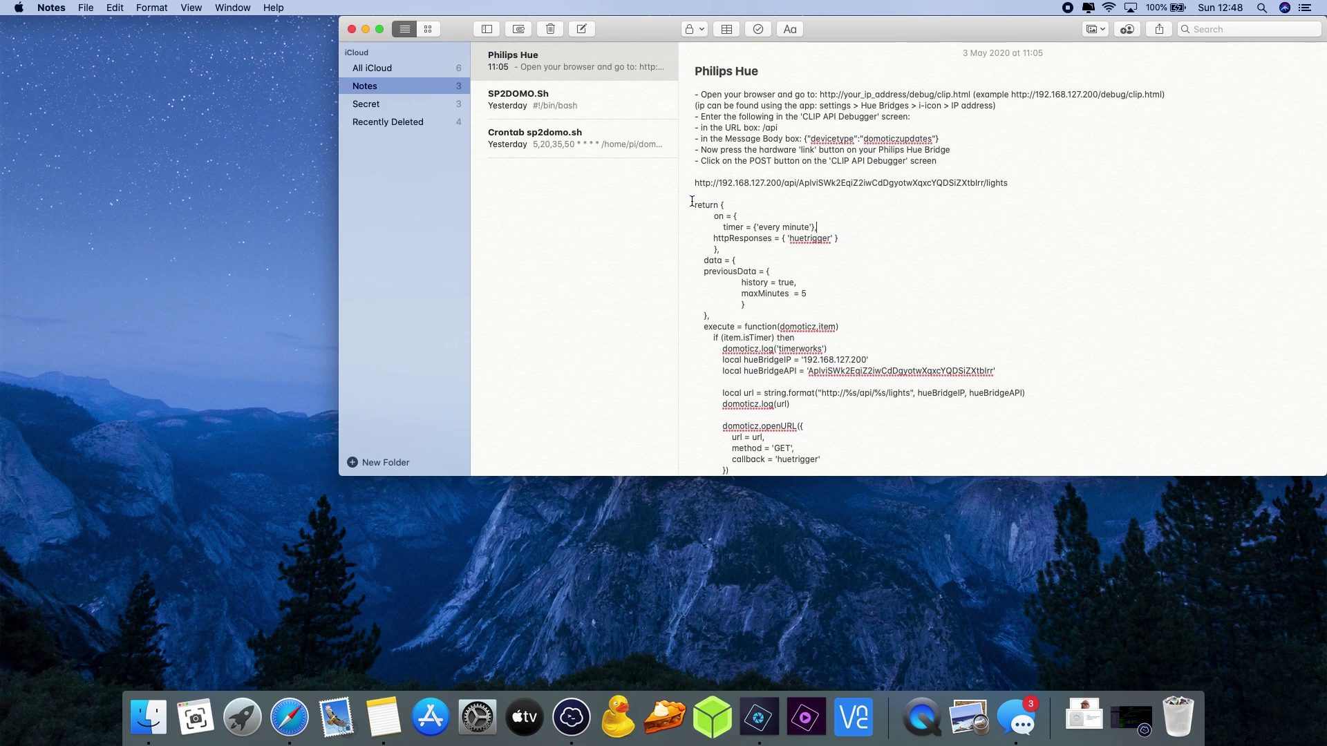
left_click_drag(692, 201, 846, 612)
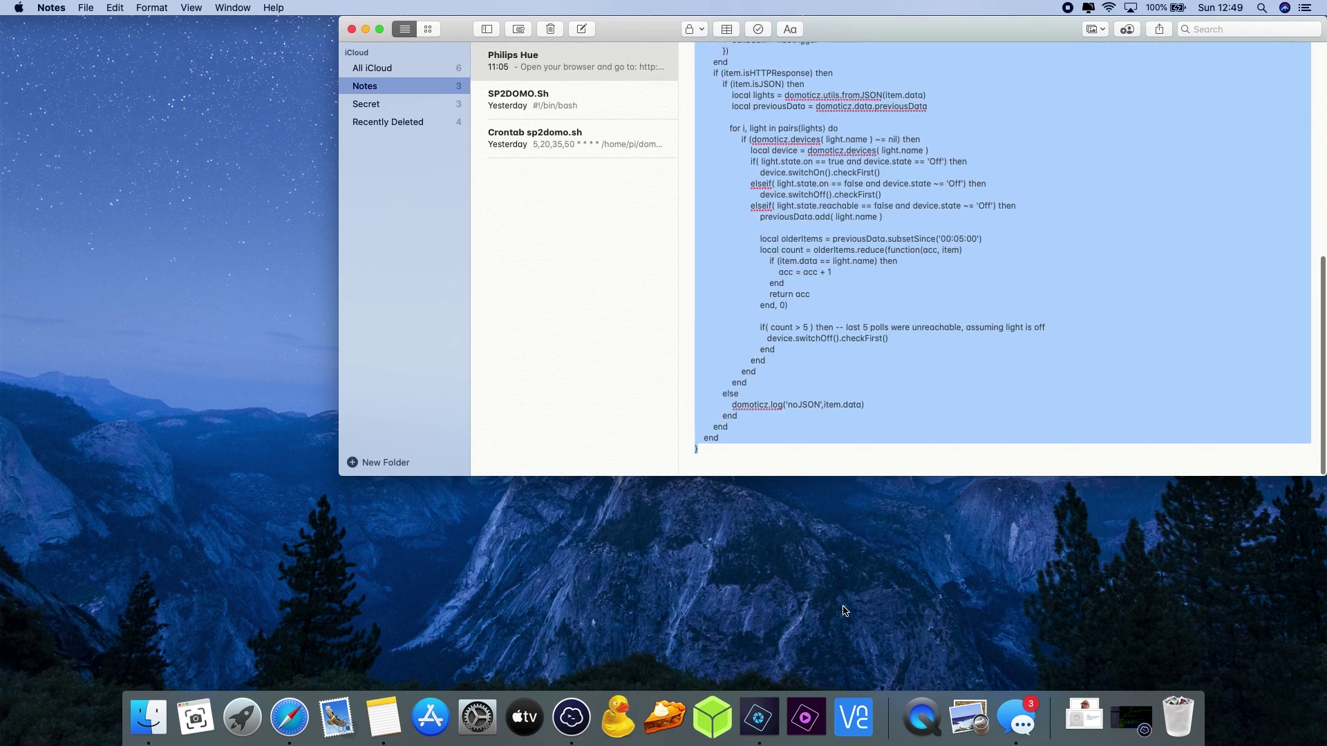
right_click(801, 284)
left_click(822, 323)
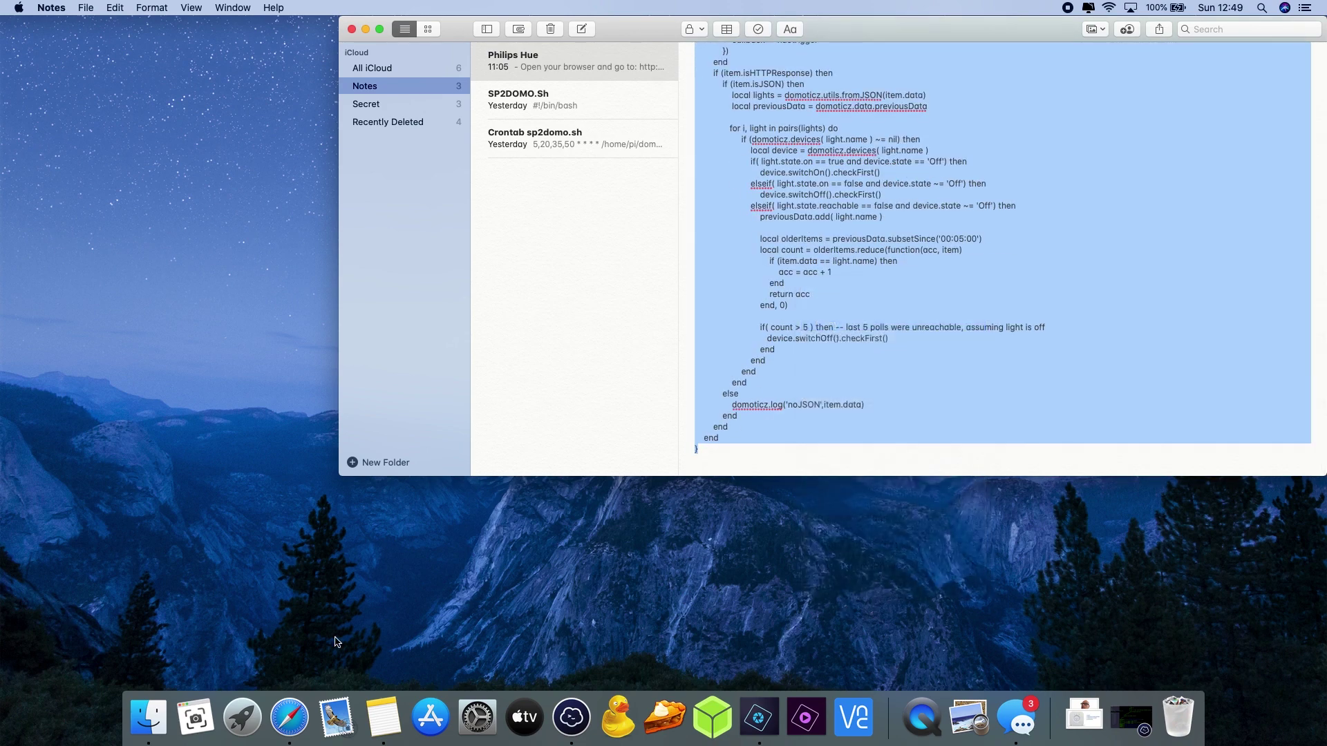
left_click(288, 717)
right_click(437, 197)
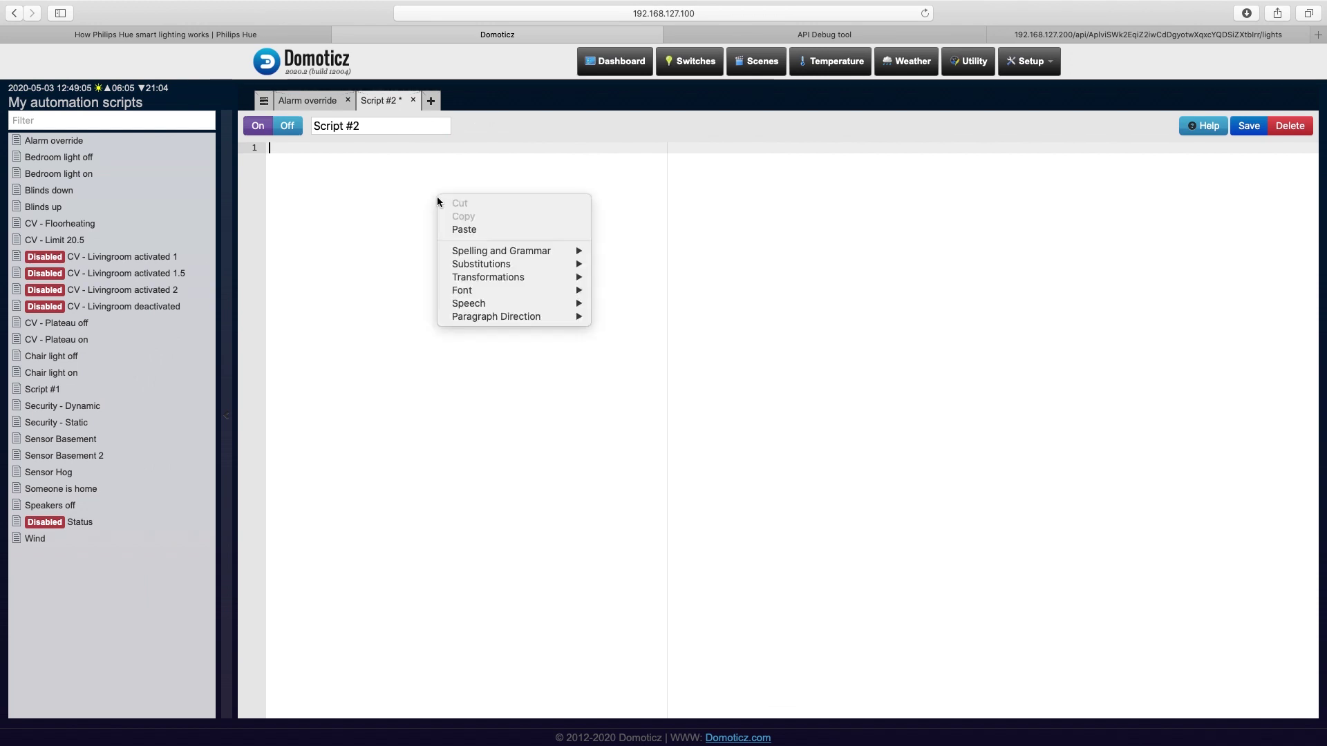
Paste the Hue polling script into Script #2, check bridge IP 192.168.127.200 and the API key, then save.
left_click(478, 234)
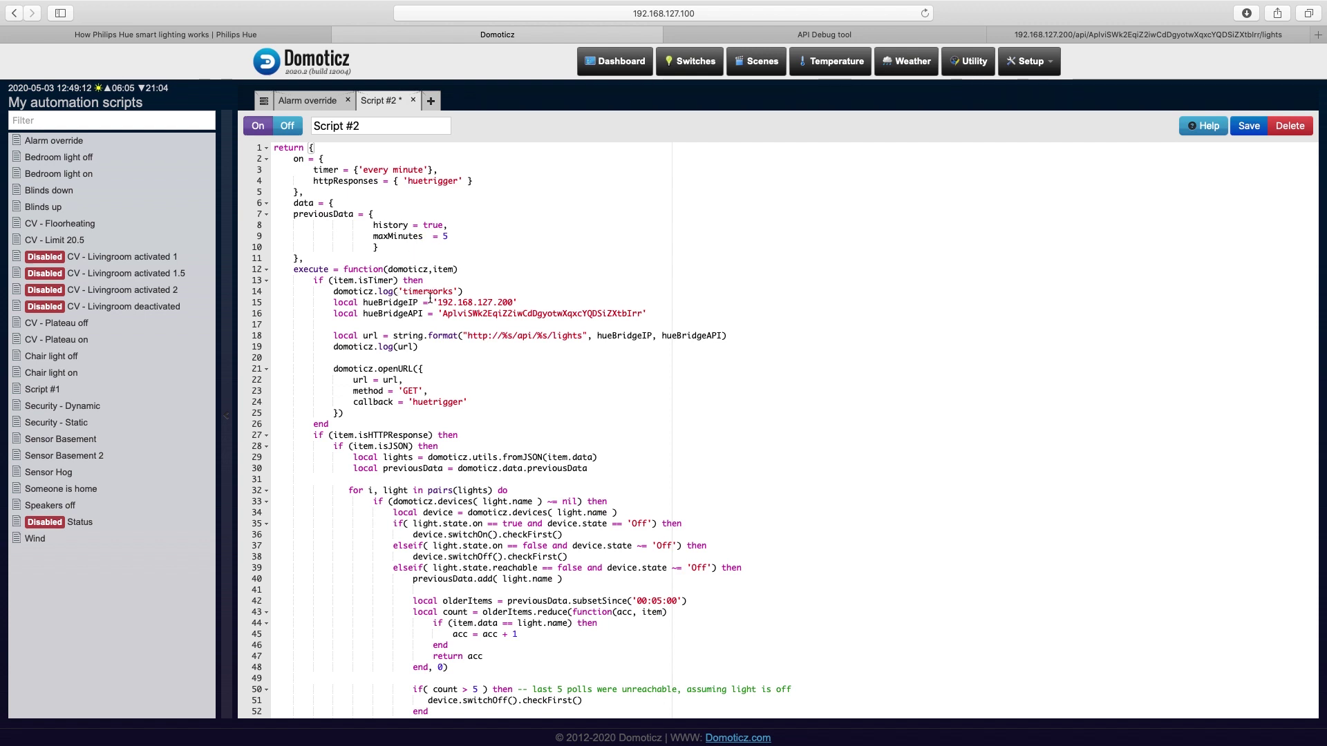
left_click_drag(438, 302, 516, 302)
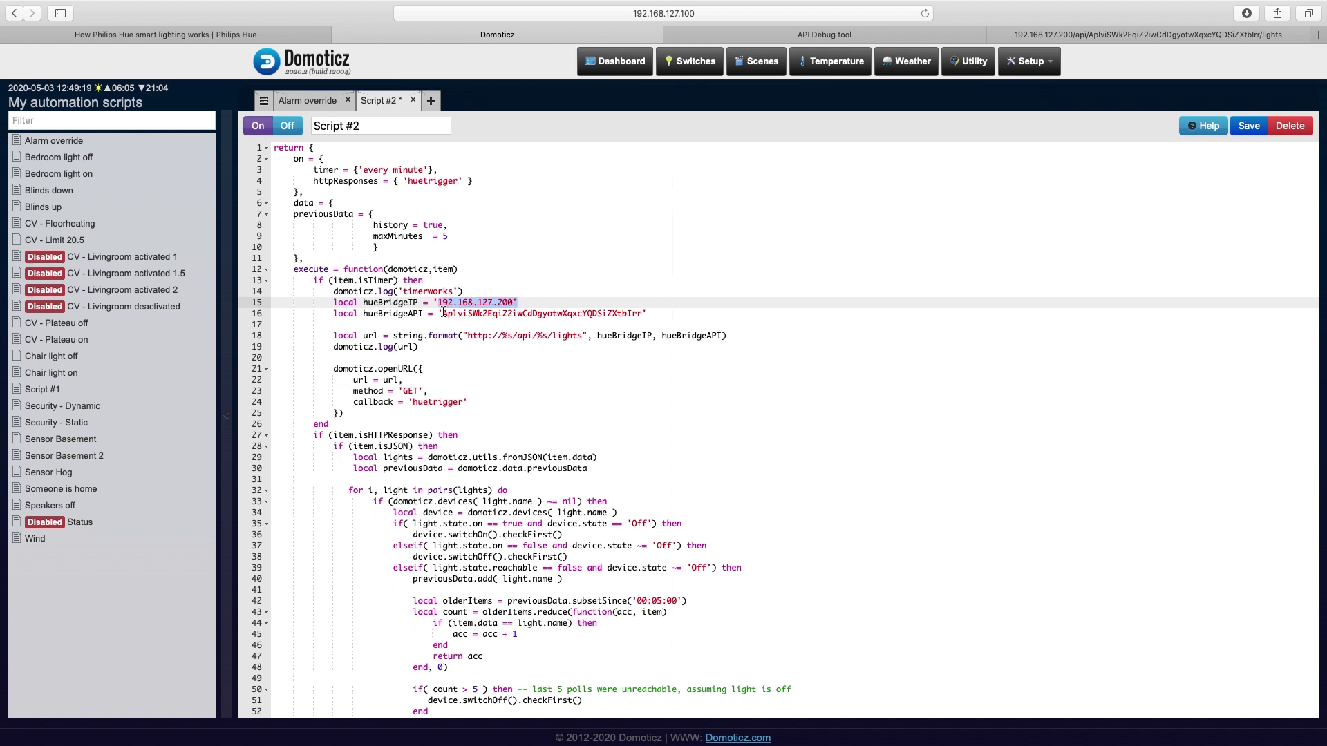
left_click_drag(443, 313, 642, 315)
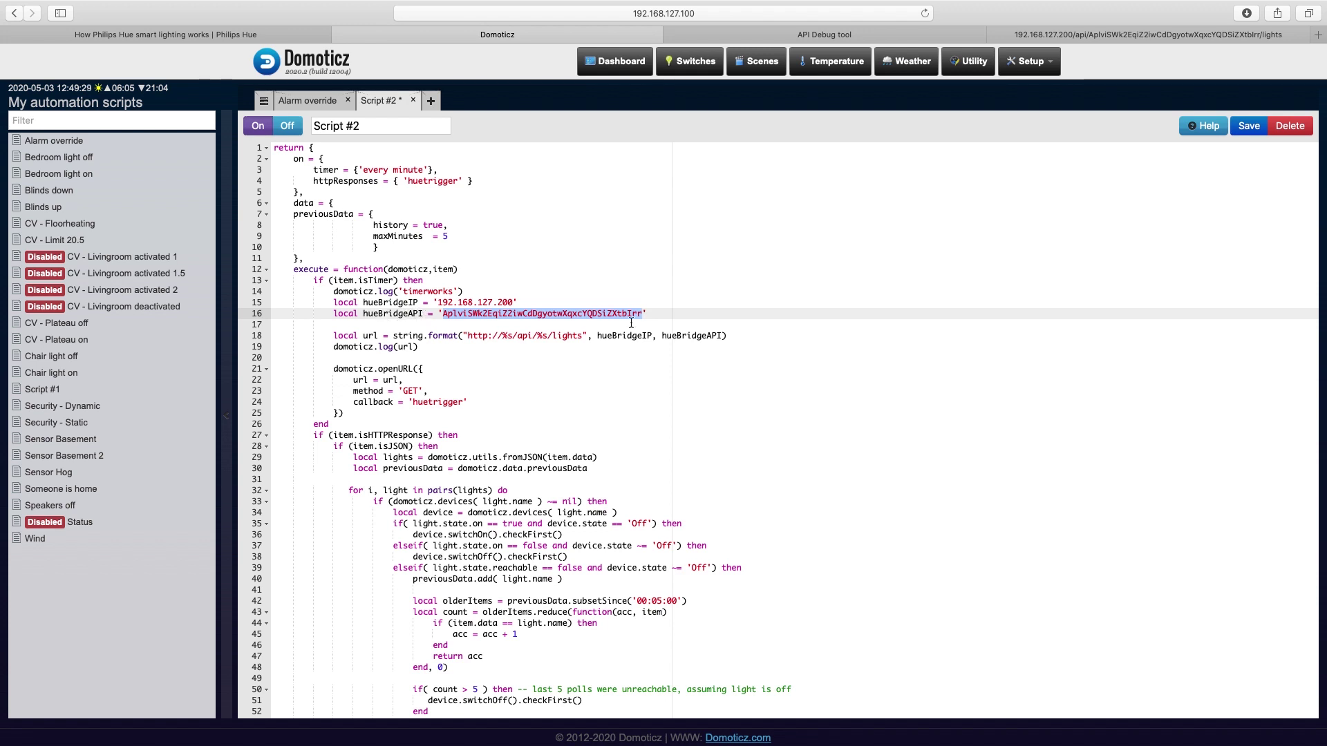
left_click(1247, 128)
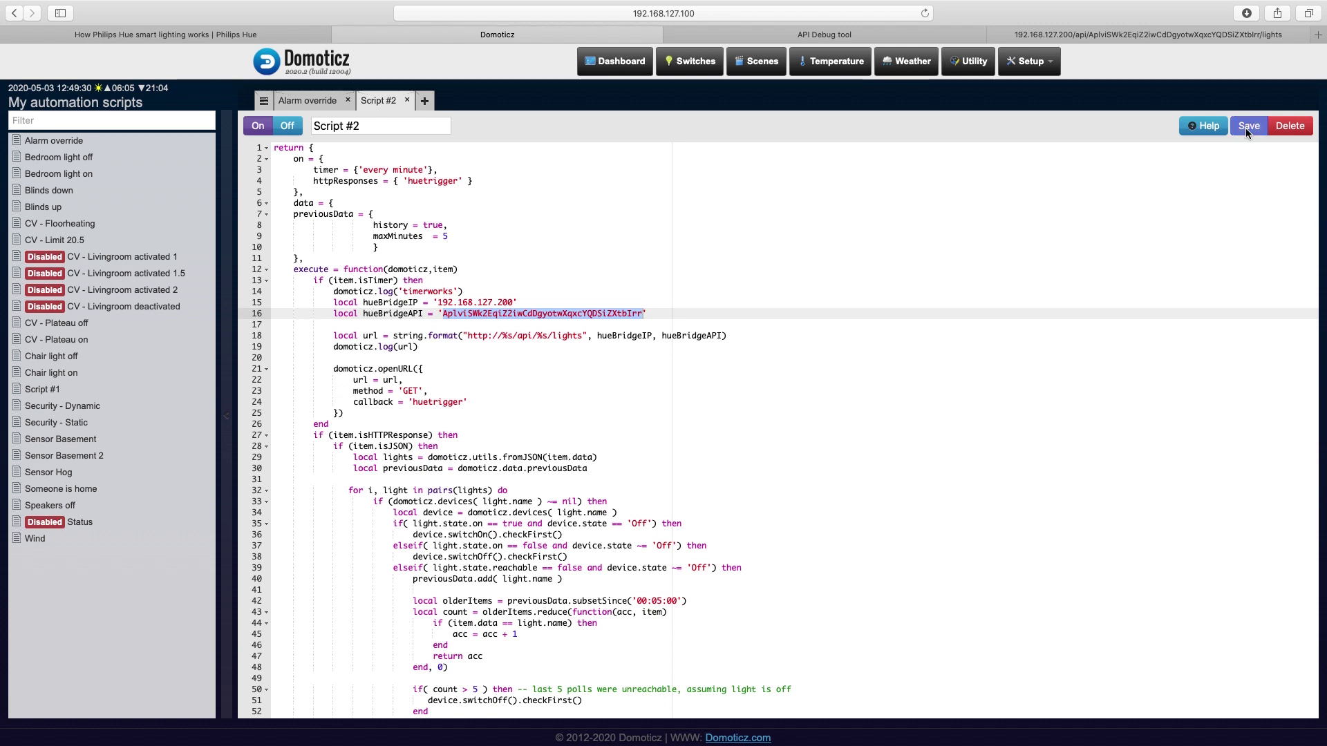
View the Domoticz log for the Script #2 file write, then return to the 35 Philips HUE devices.
left_click(1030, 61)
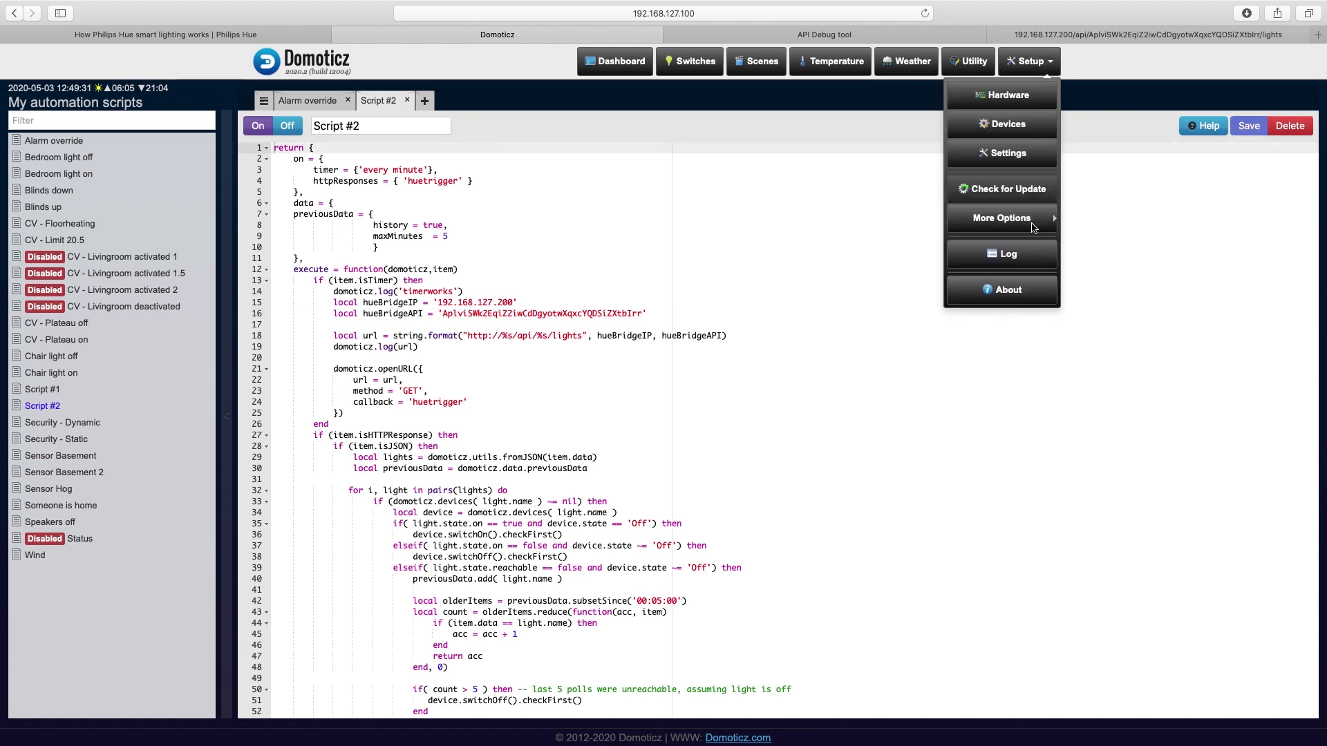
left_click(1024, 265)
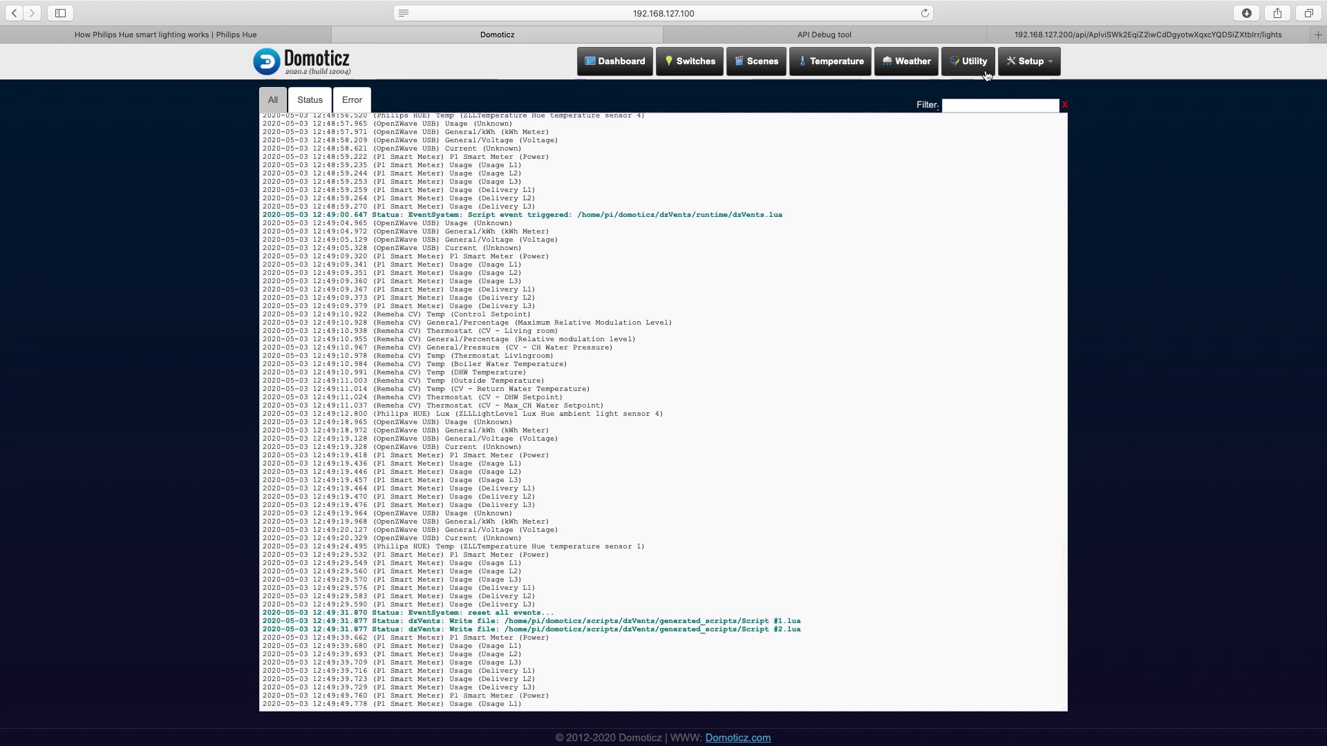
left_click(1013, 69)
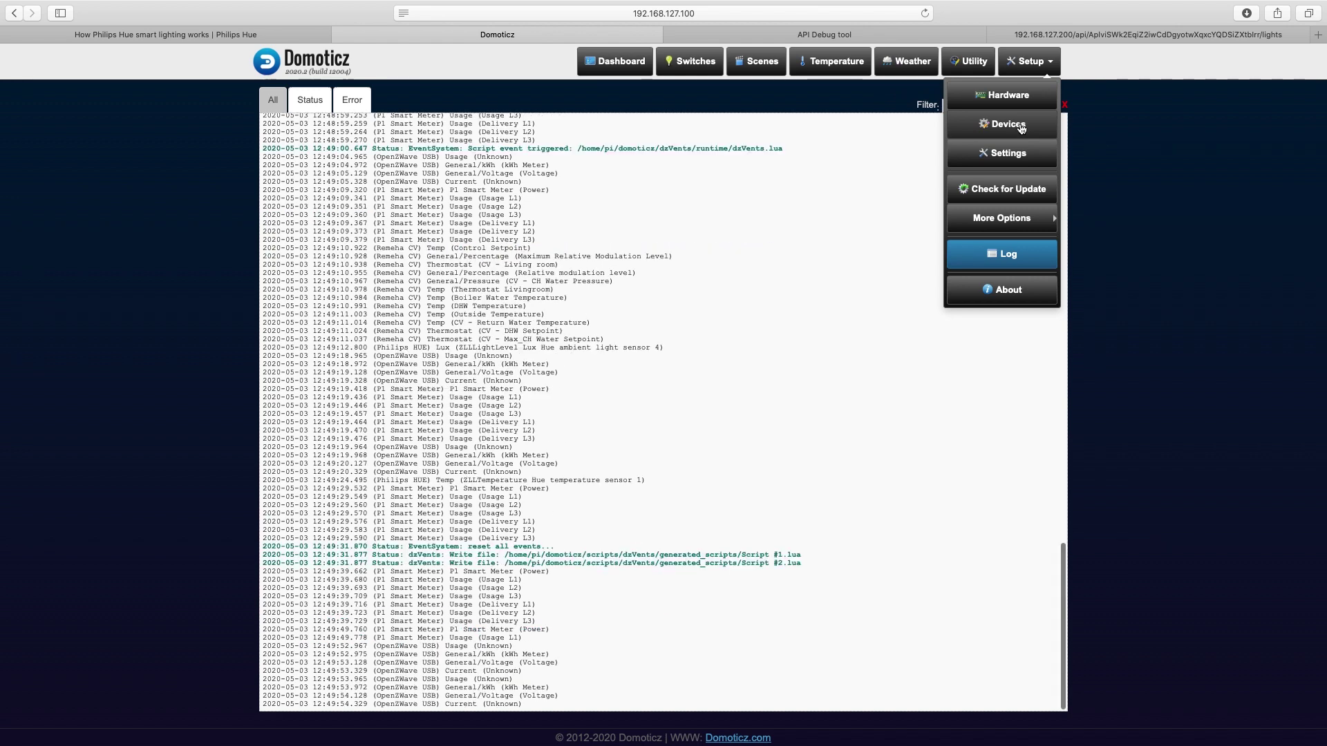
left_click(1021, 125)
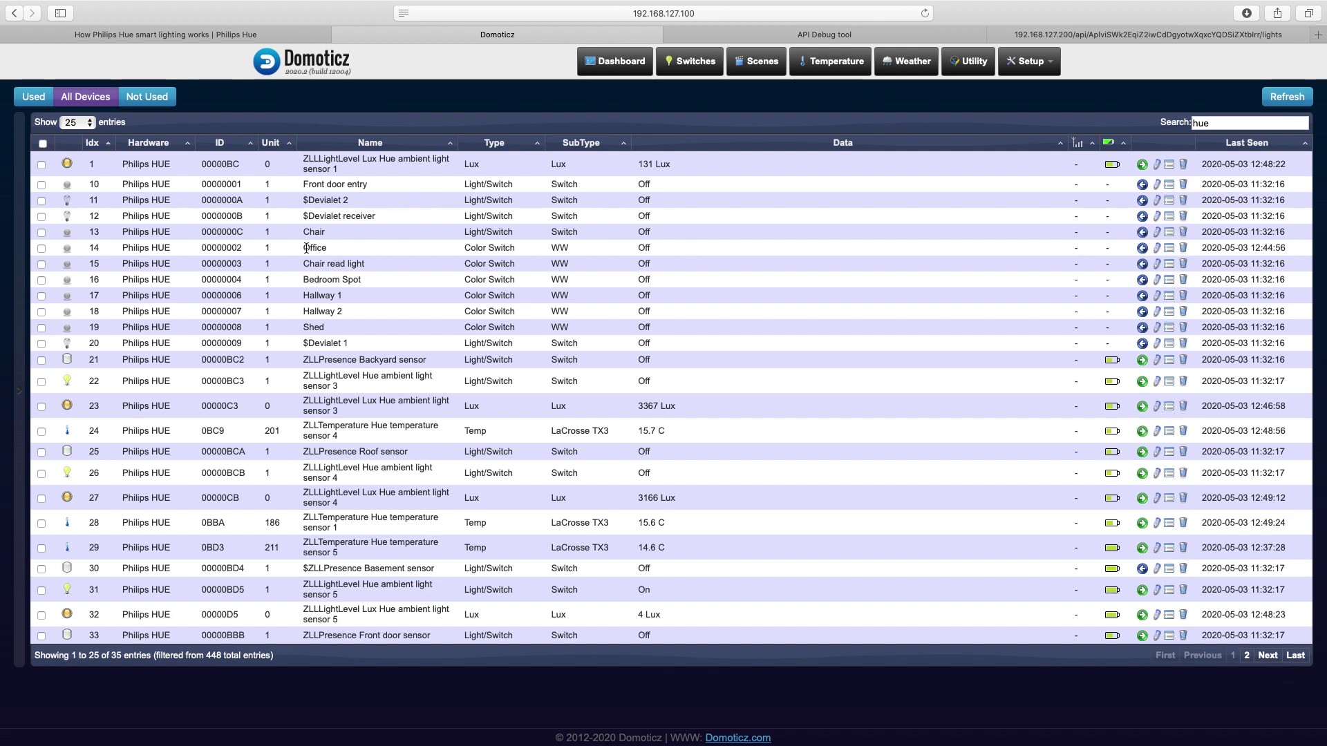
Inspect the Office light row, then check the log for the dzVents script run at 12:50:00.
left_click_drag(302, 247, 336, 248)
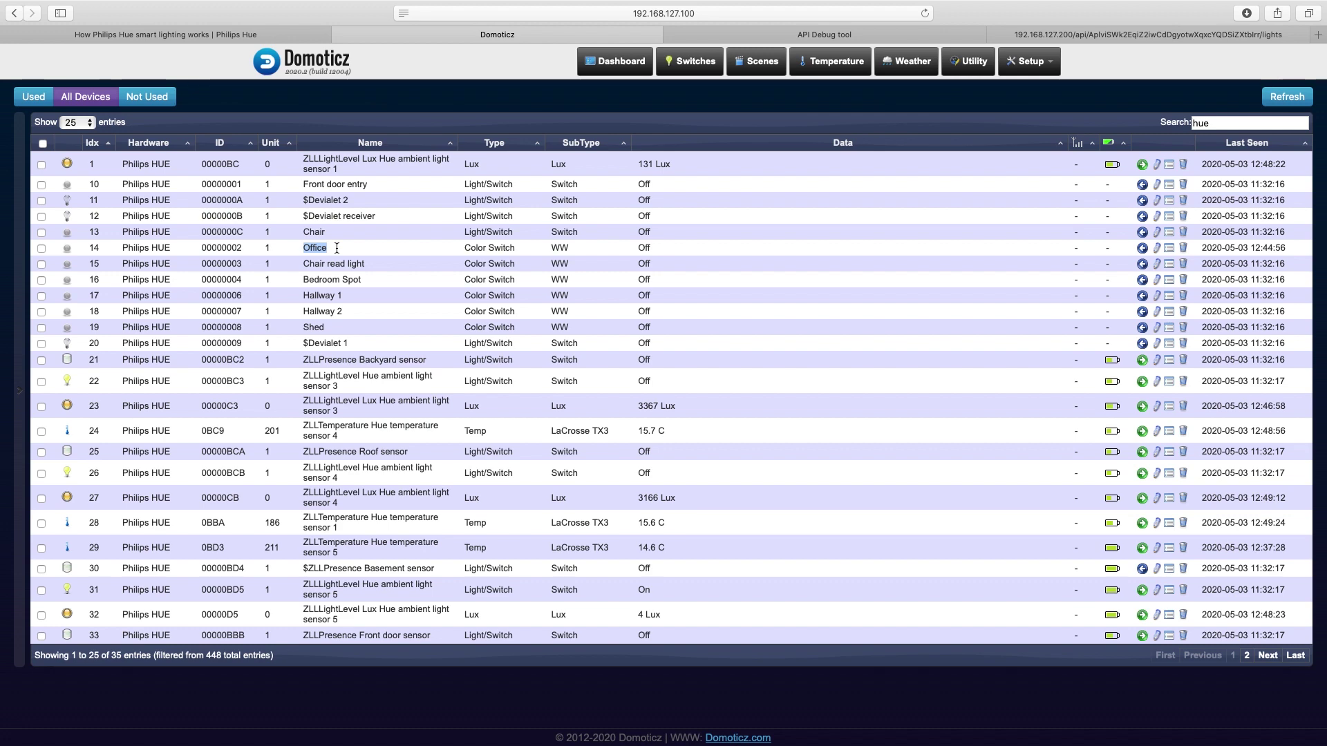
left_click(1030, 61)
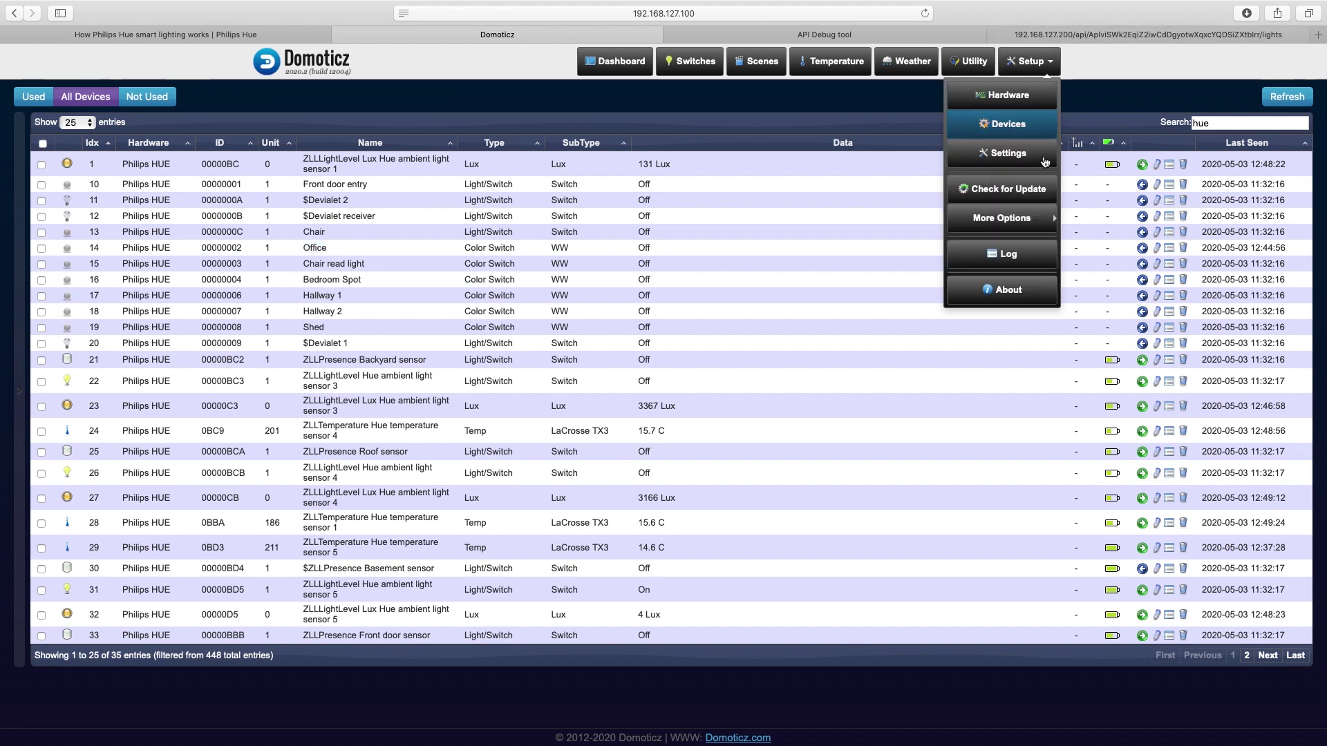
left_click(1014, 255)
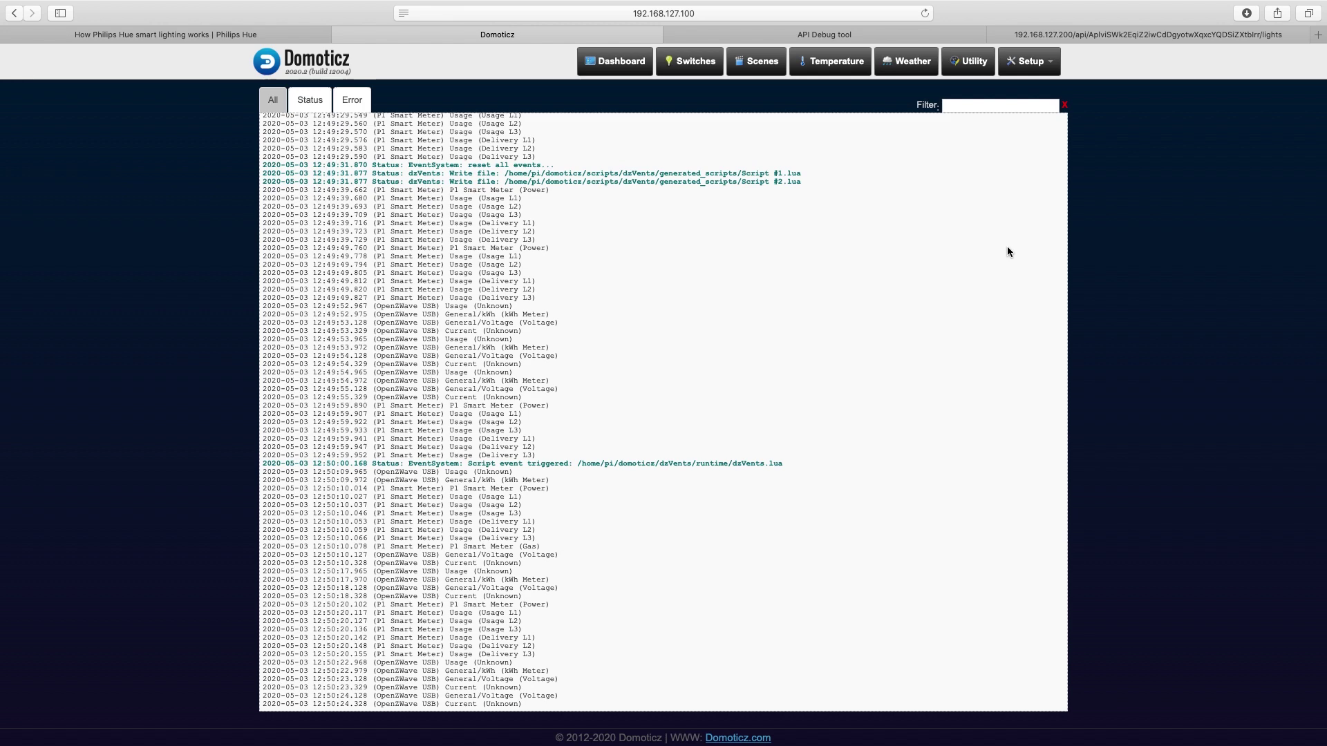
left_click(1013, 63)
Show the Hue devices list and confirm refreshed Last Seen times, with Office at 12:51:16.
left_click(1025, 124)
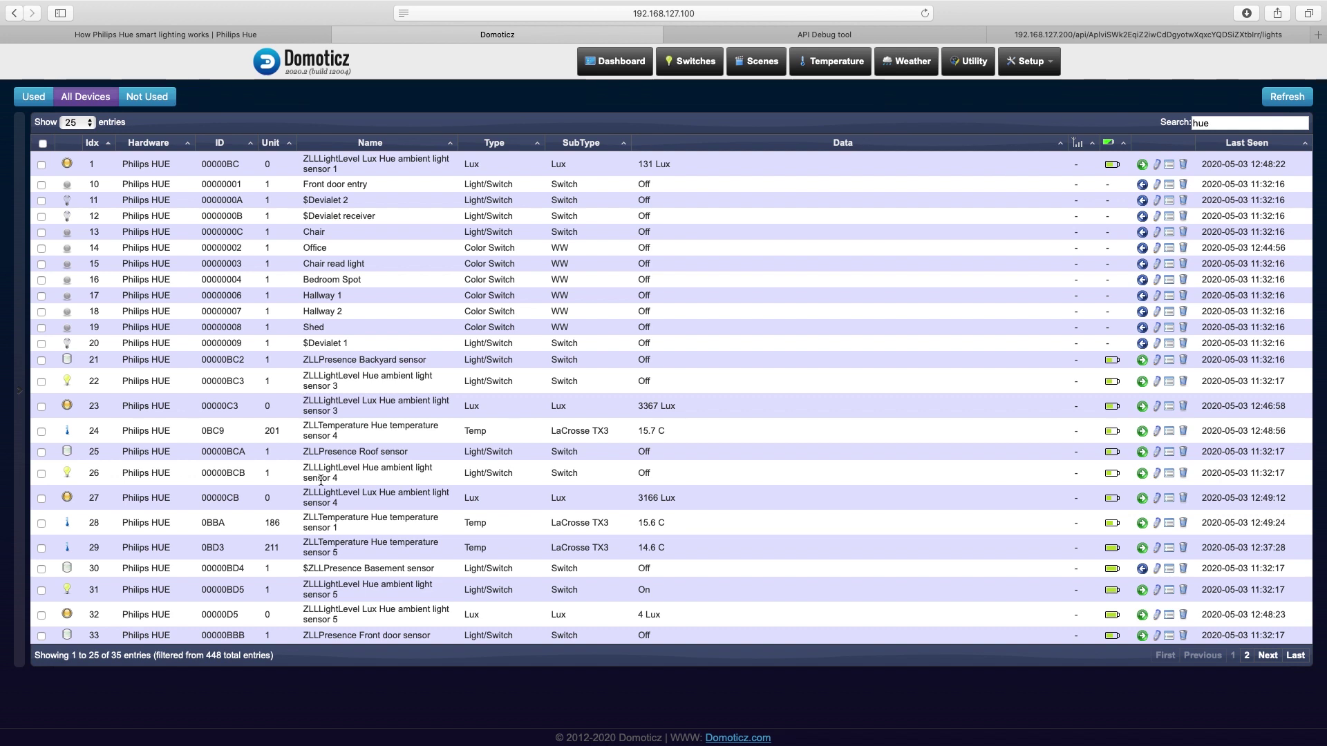
triple_click(368, 475)
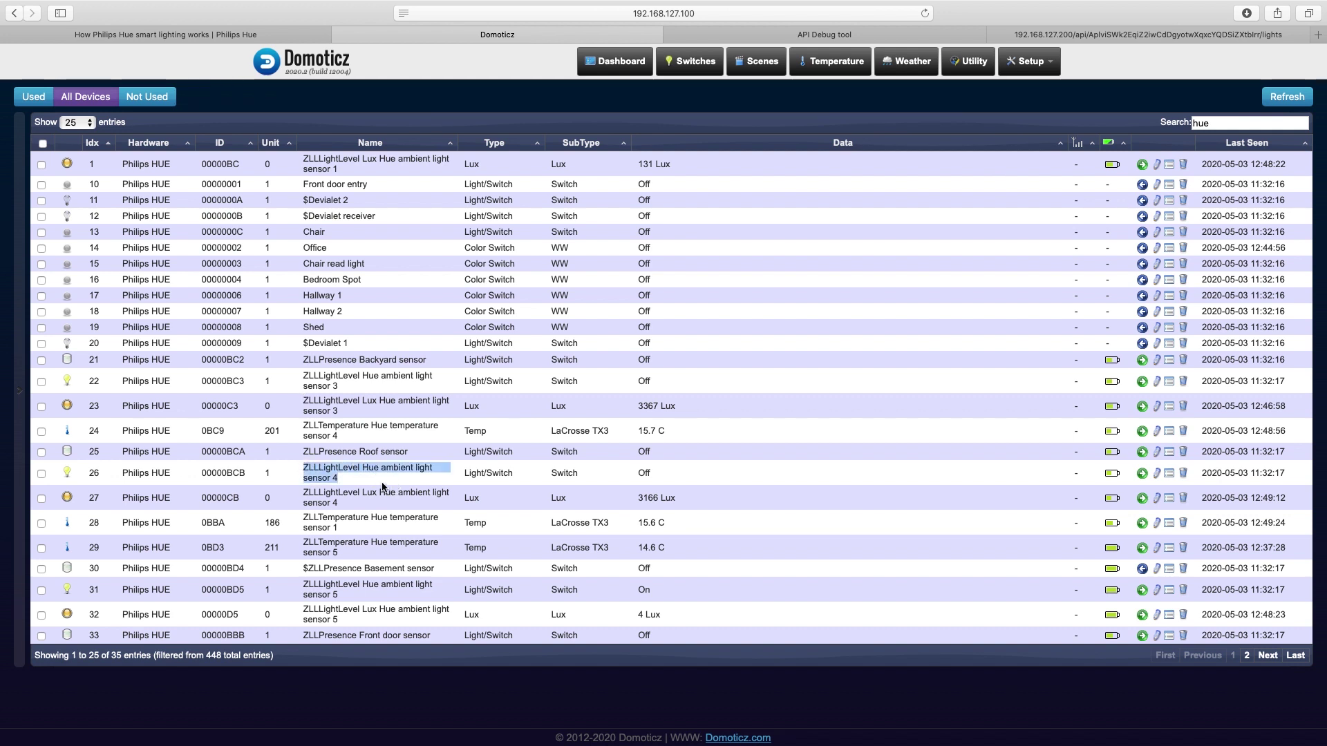